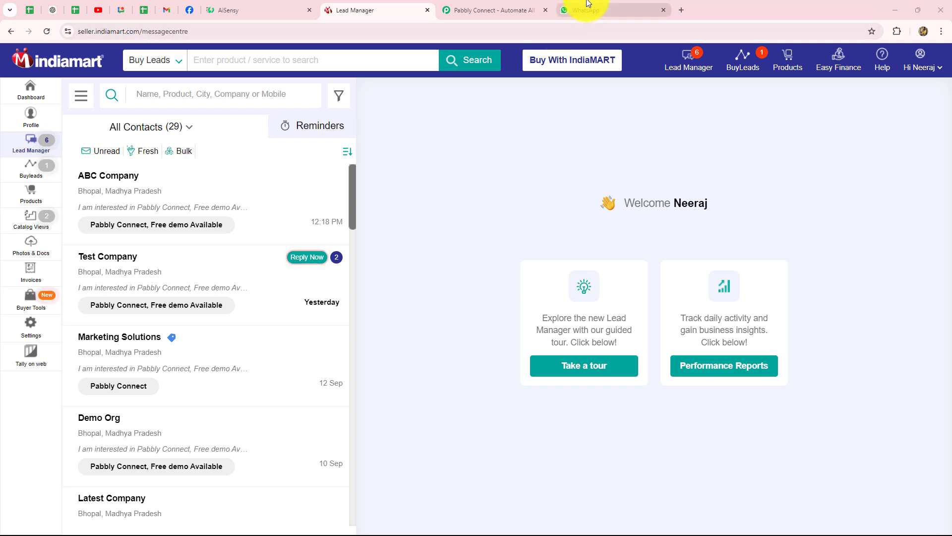
- Look over the leads in IndiaMART Lead Manager and the template messages in AiSensy
click(505, 2)
click(346, 12)
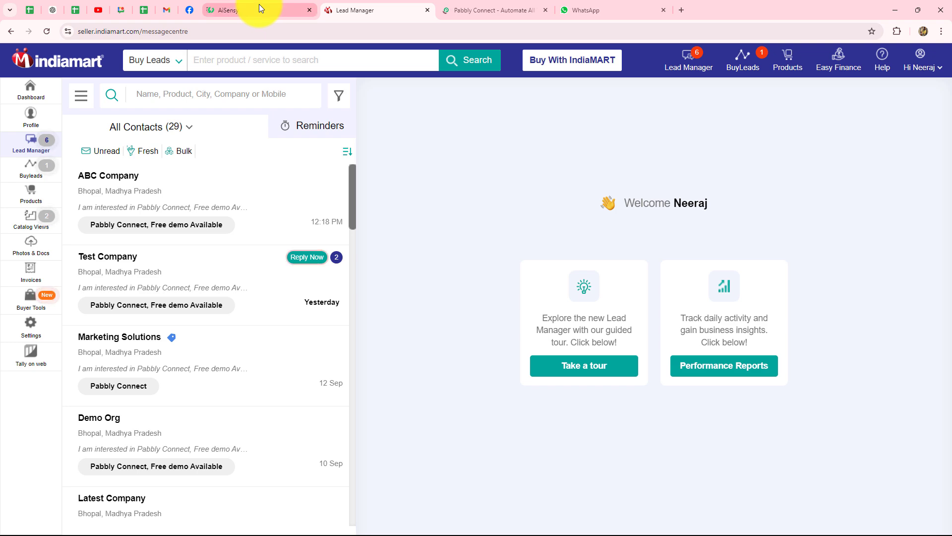
click(259, 5)
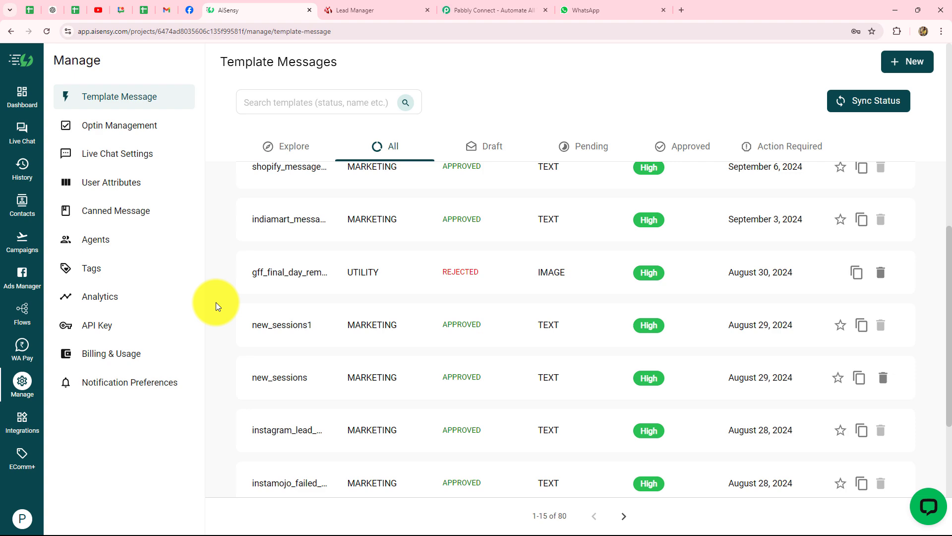
click(461, 8)
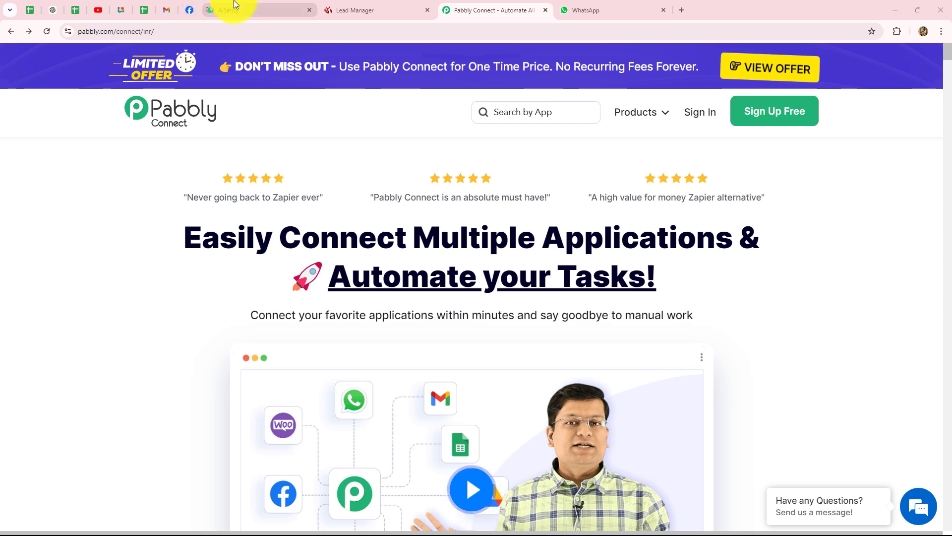
click(340, 5)
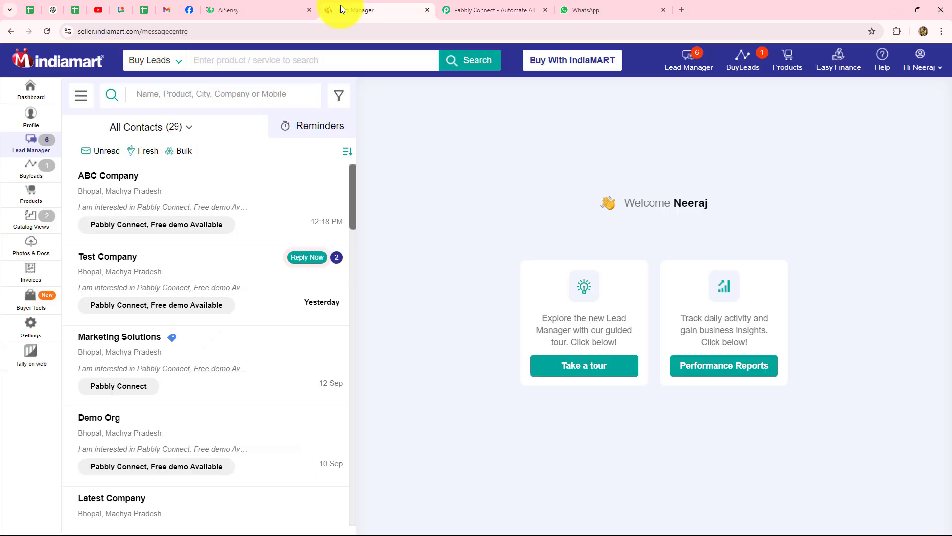
click(273, 11)
scroll(379, 293, up, 5)
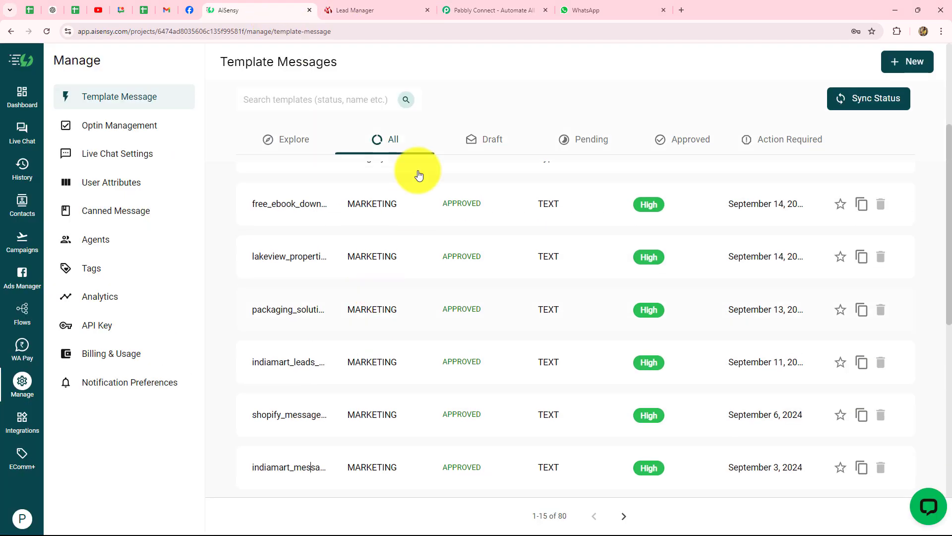
- Switch to the Pabbly Connect website and sign in to the account
click(463, 10)
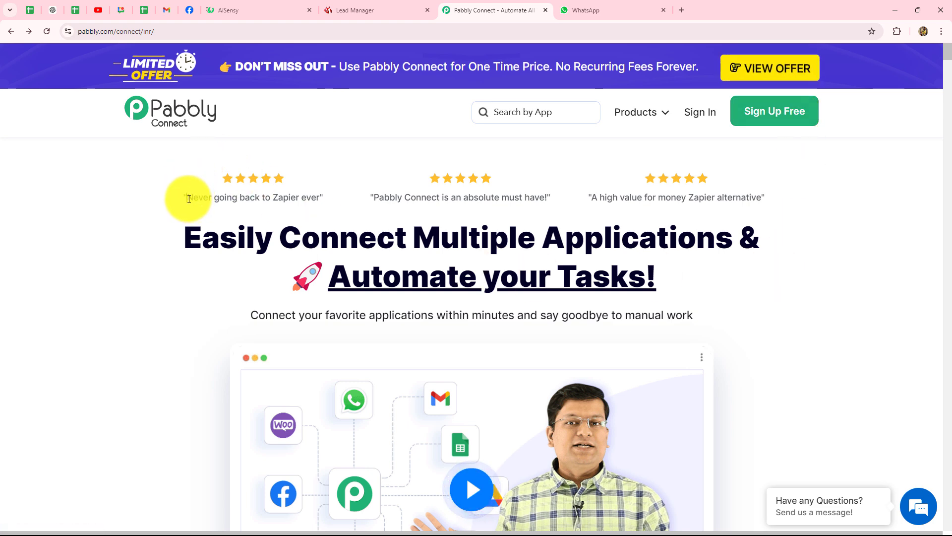
drag(189, 199, 836, 287)
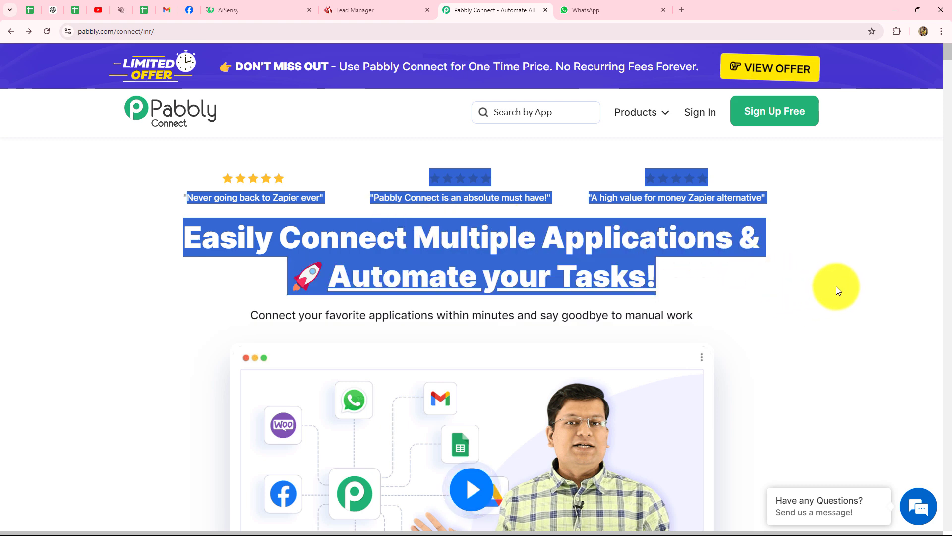
click(836, 287)
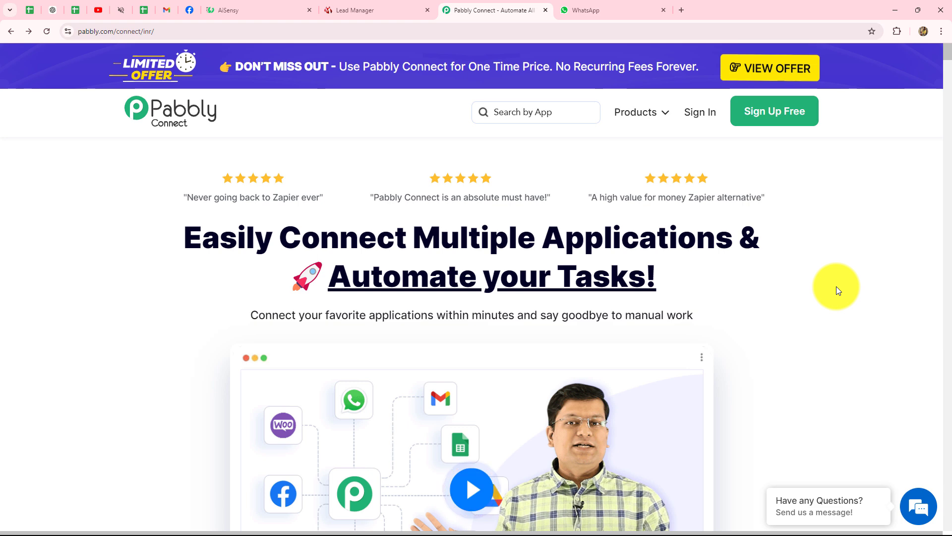
click(708, 114)
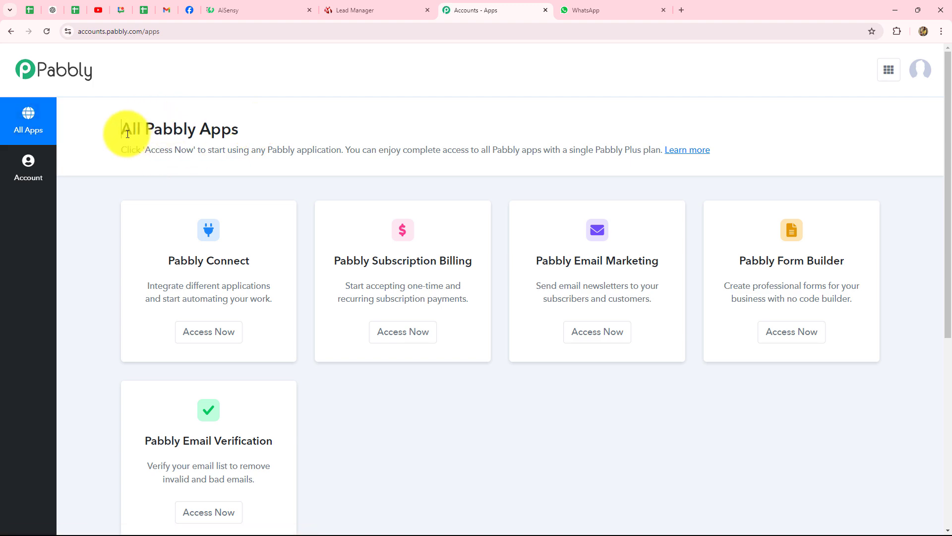
- Open Pabbly Connect from the All Pabbly Apps page
triple_click(128, 131)
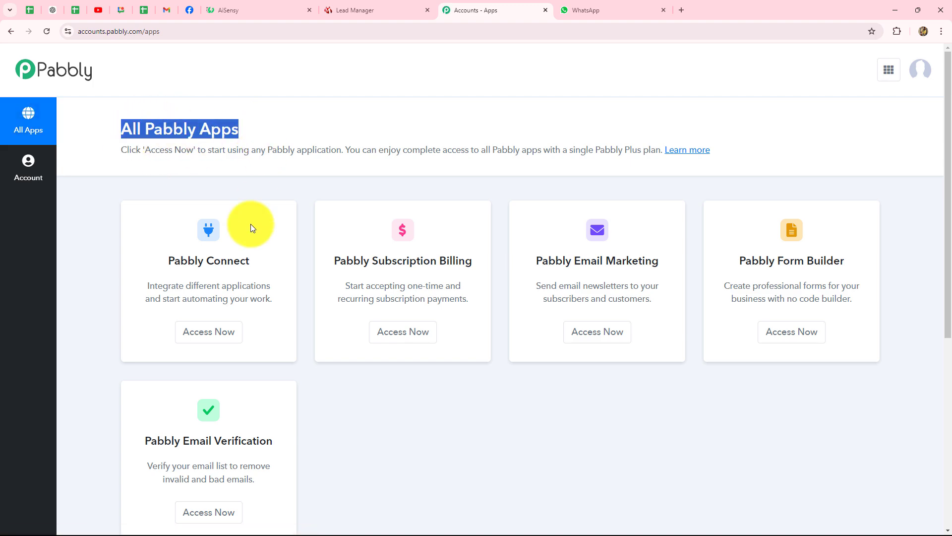
scroll(743, 296, down, 3)
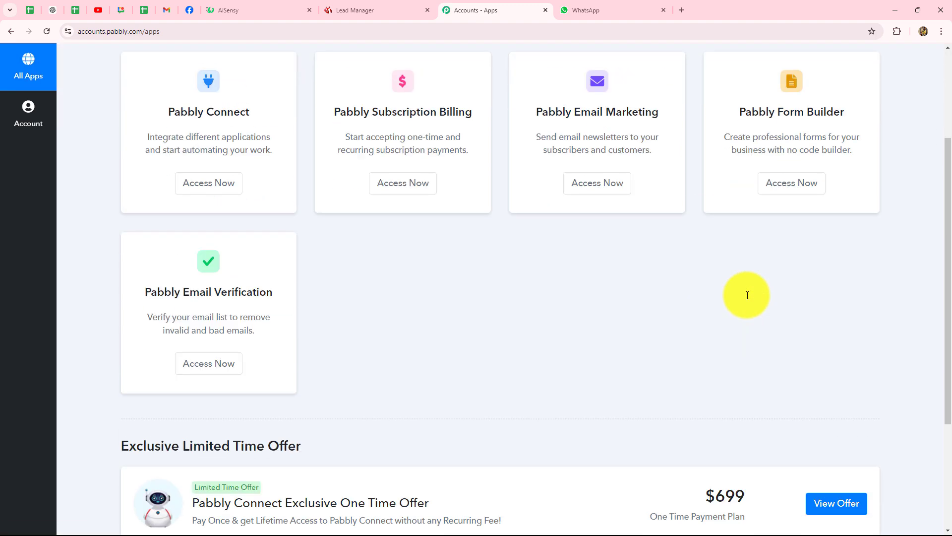
scroll(748, 295, up, 3)
click(178, 262)
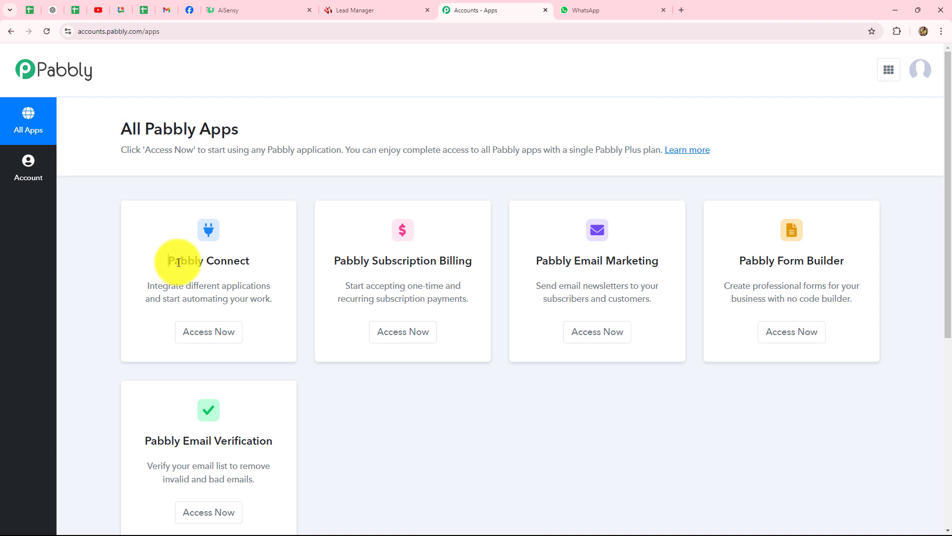
drag(178, 263, 255, 323)
click(229, 330)
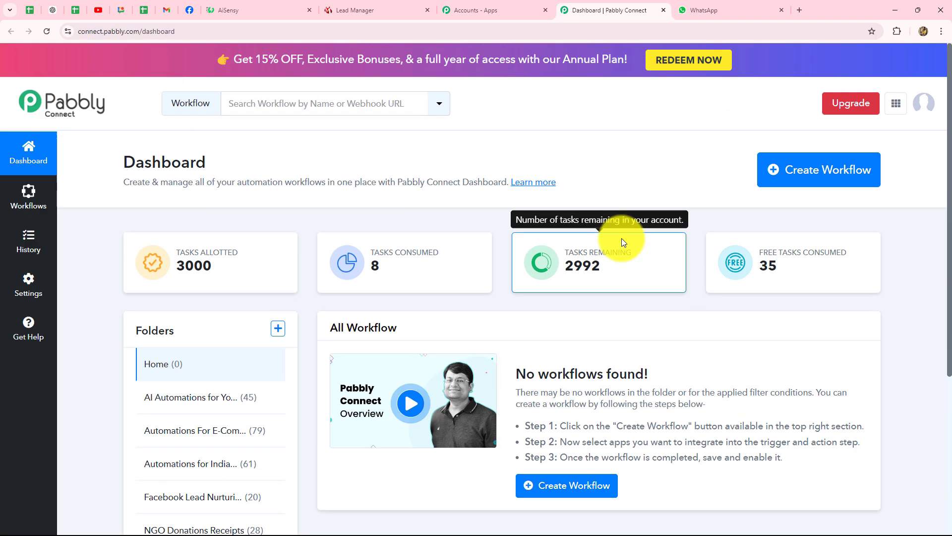
- Create a workflow whose name begins "Send Automated WhatsApp Message for Logistics & Transportat" in the Automations for IndiaMART Leads folder
scroll(621, 238, down, 4)
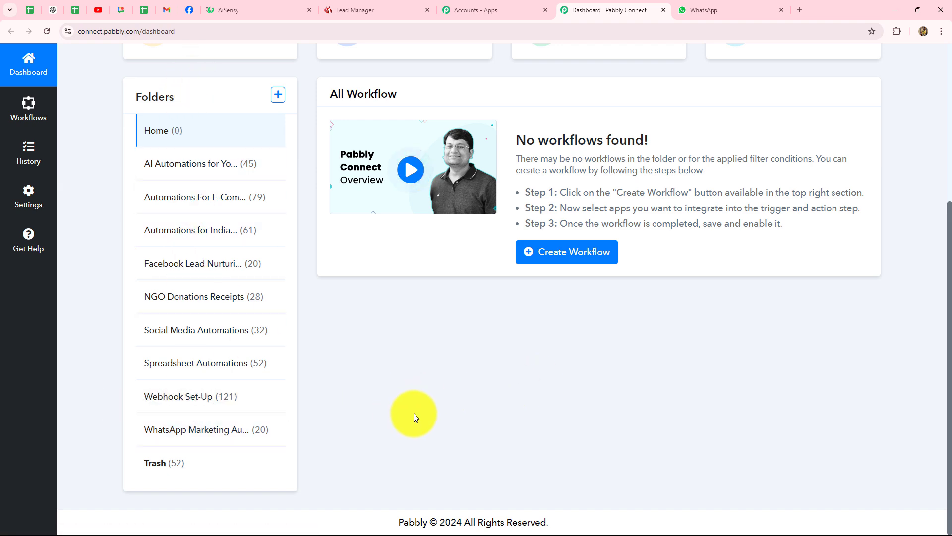
scroll(416, 412, up, 5)
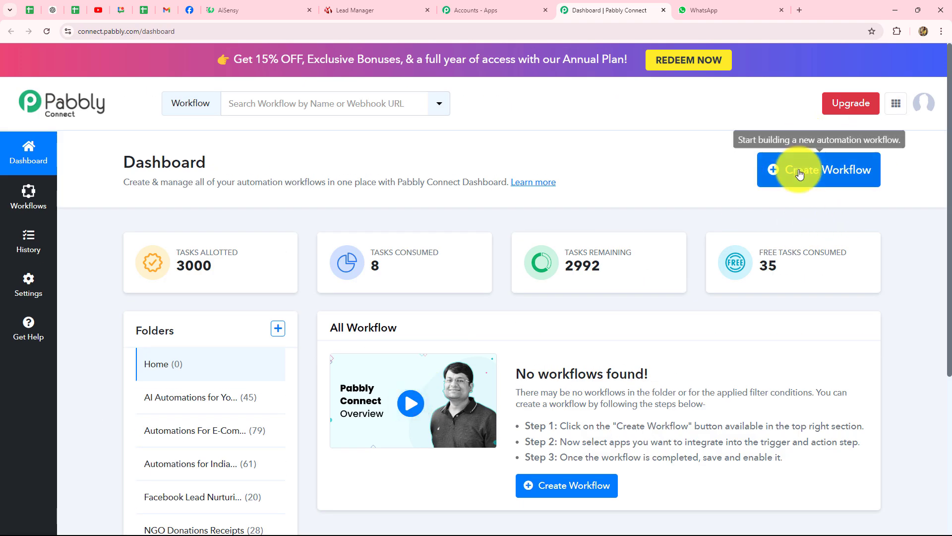
click(863, 183)
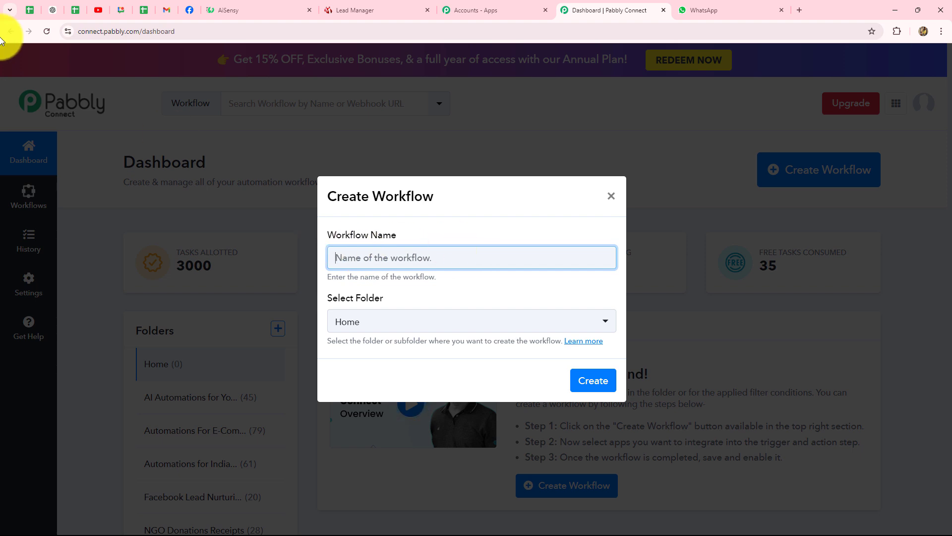
key(ctrl+v)
click(456, 298)
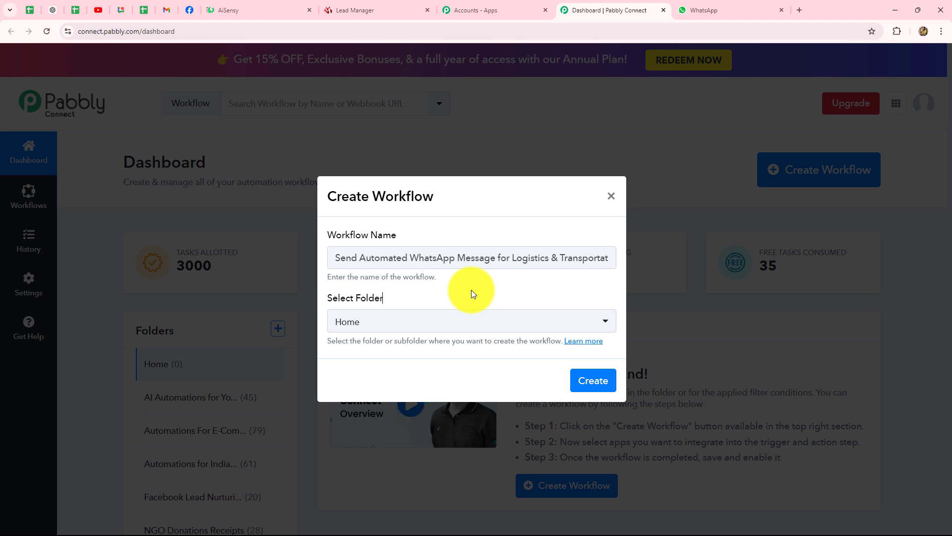
click(452, 320)
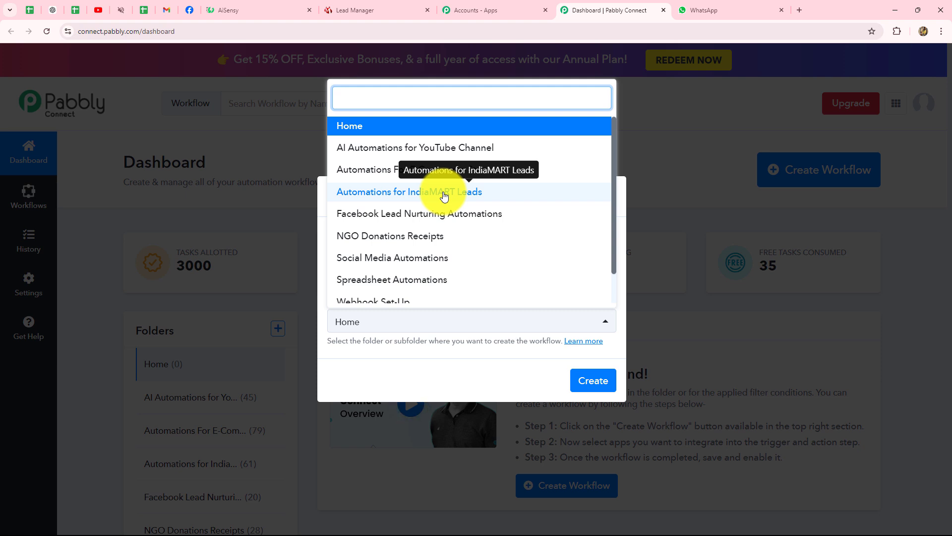
click(444, 195)
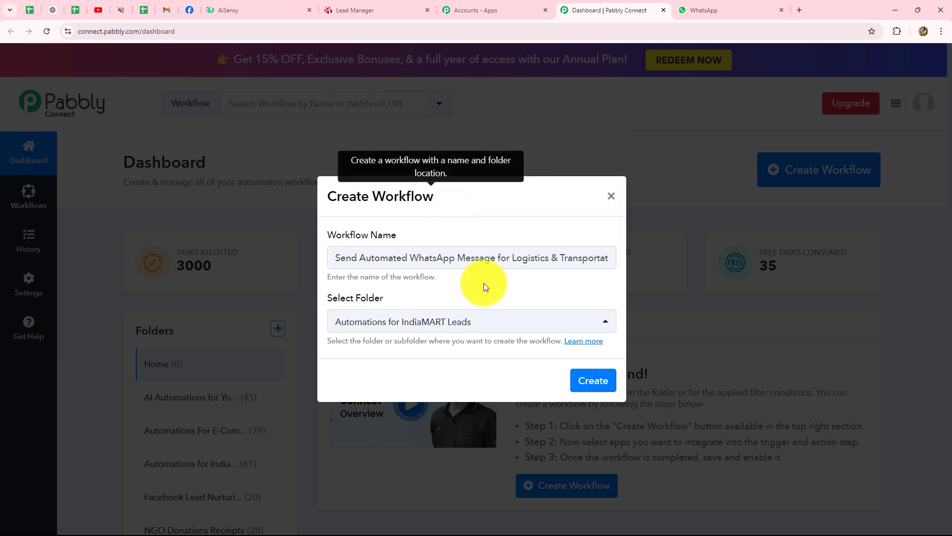
click(593, 381)
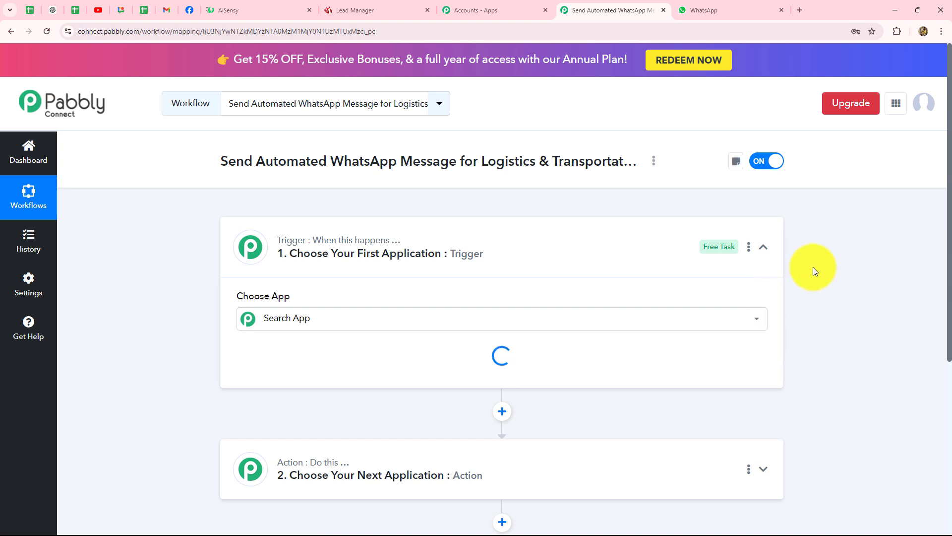
- Set the workflow's trigger application to IndiaMART with New Leads as the trigger event
click(763, 247)
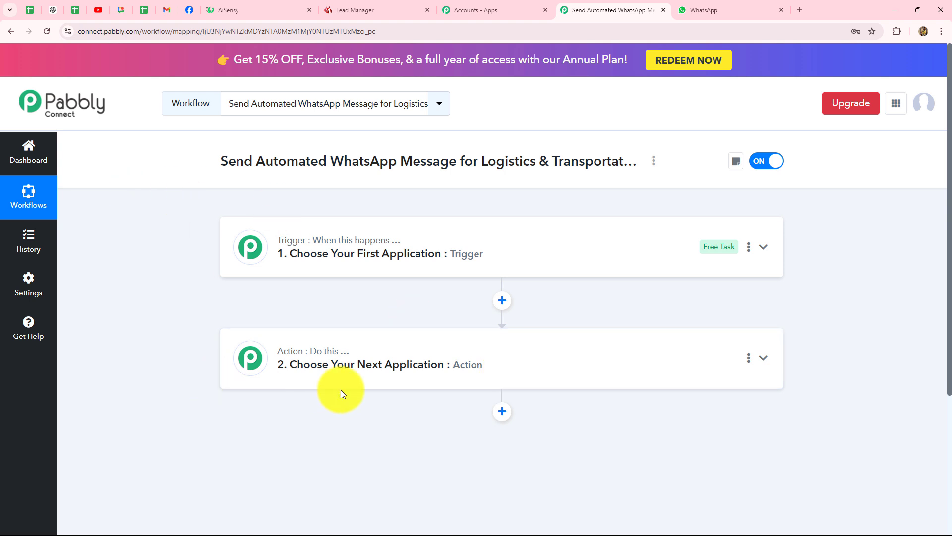
click(326, 232)
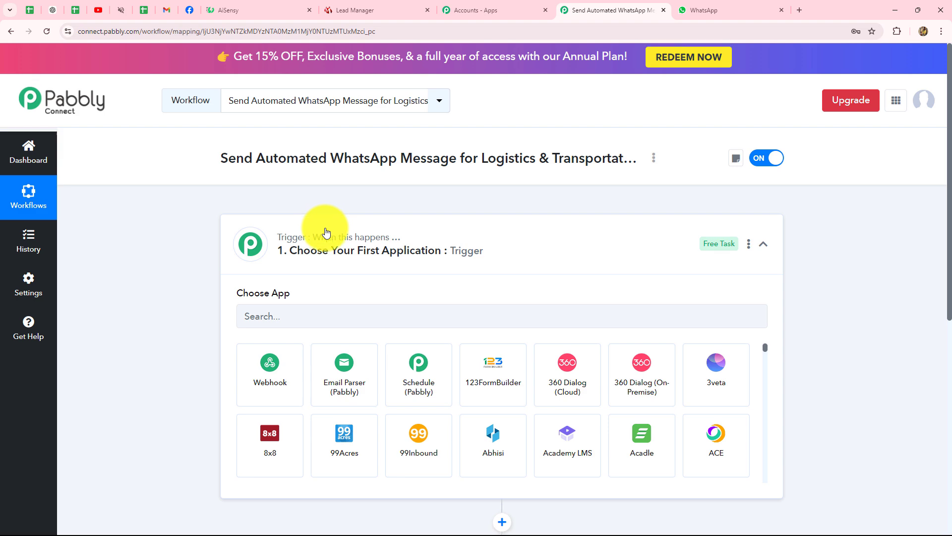
scroll(320, 228, down, 4)
click(266, 123)
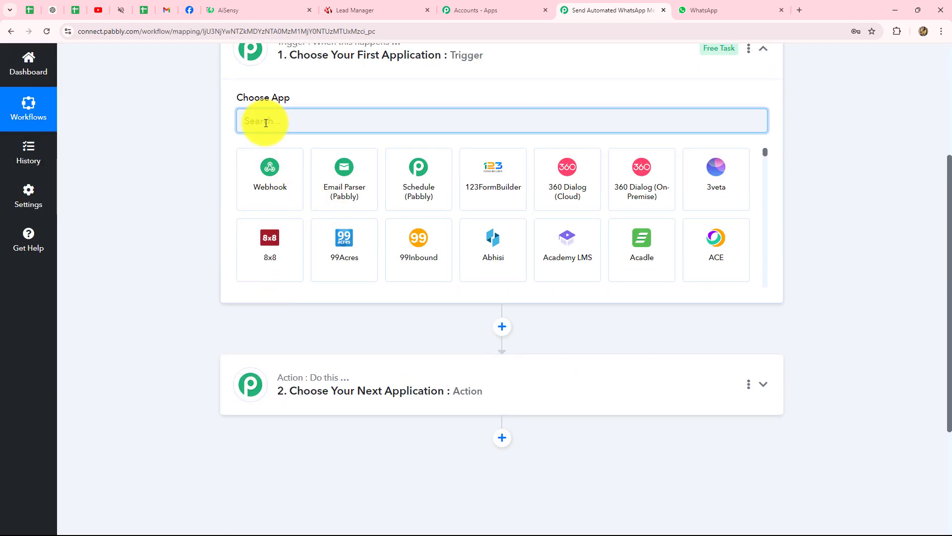
text(India)
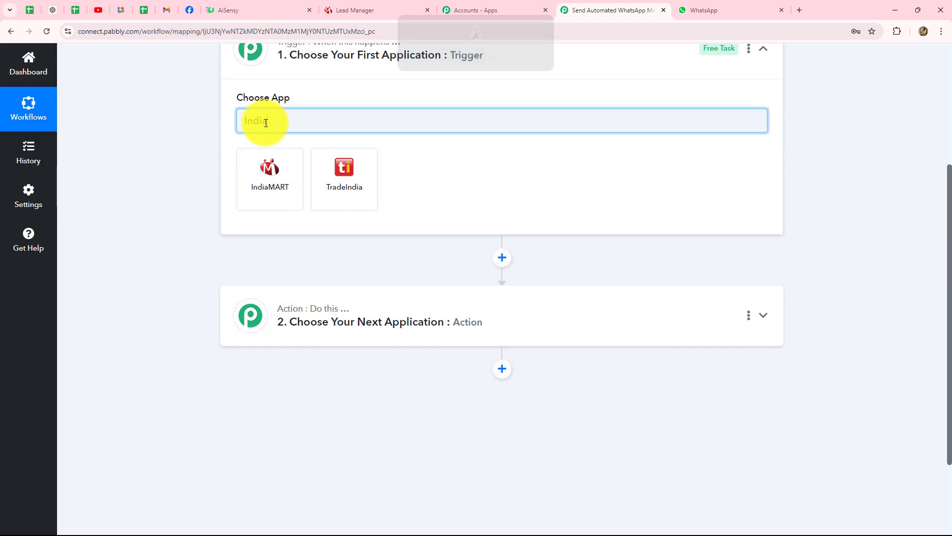
click(260, 164)
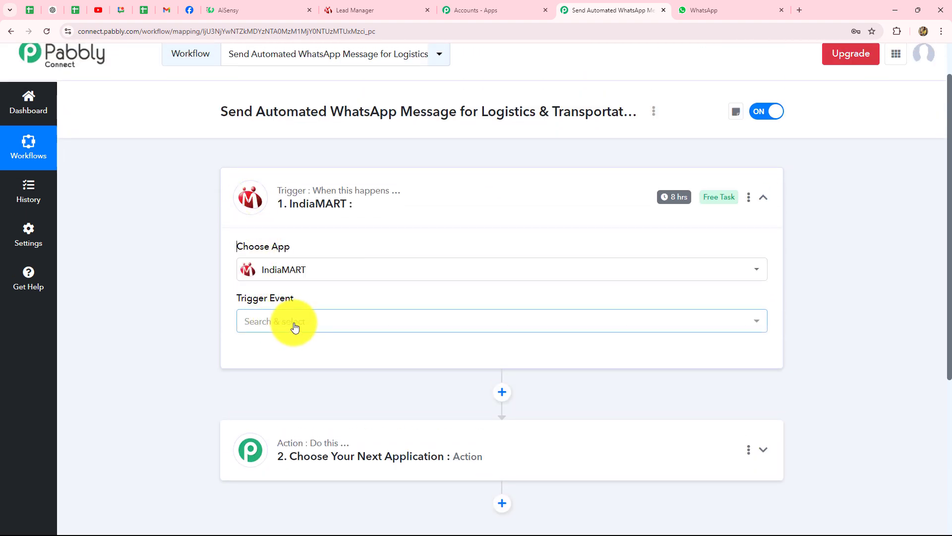
scroll(308, 302, down, 2)
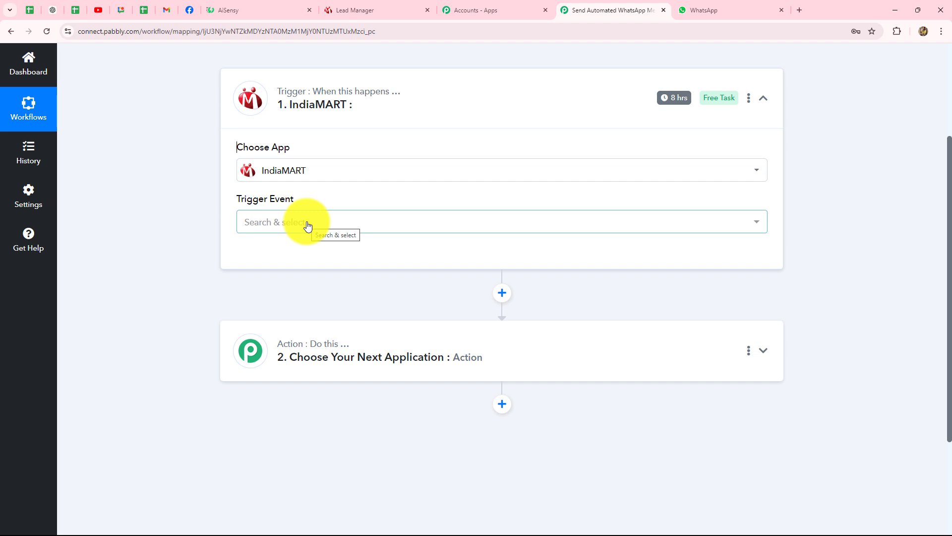
click(308, 225)
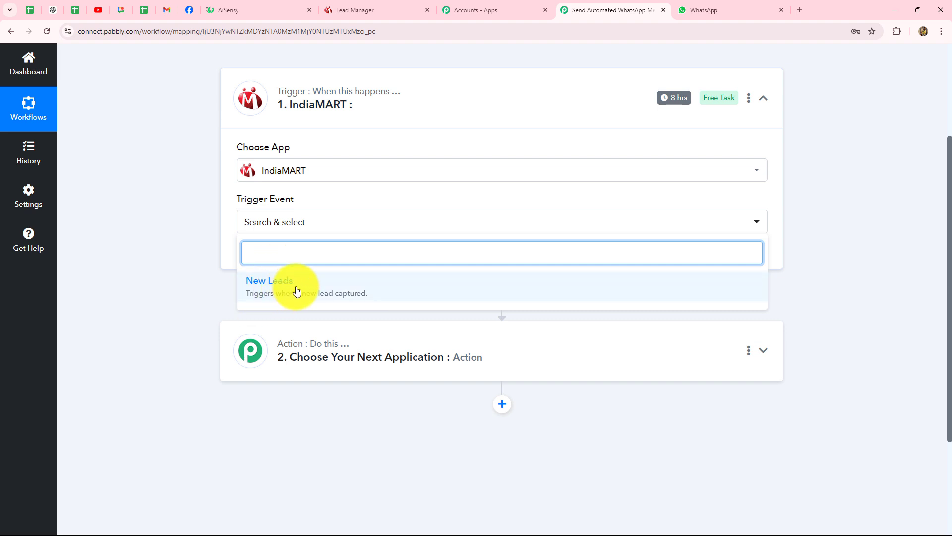
click(317, 286)
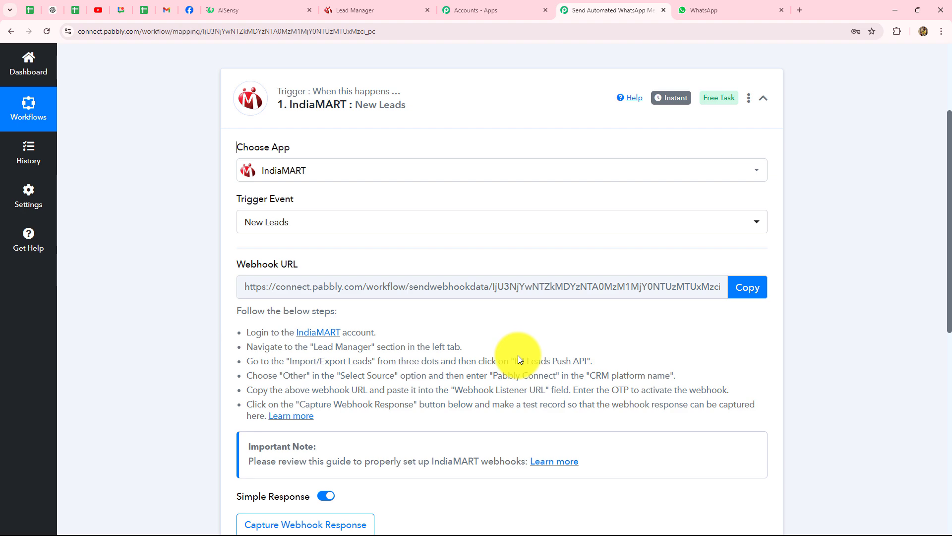
- Review the webhook setup instructions, copy the IndiaMART trigger's webhook URL and switch to the IndiaMART Lead Manager
scroll(513, 337, down, 5)
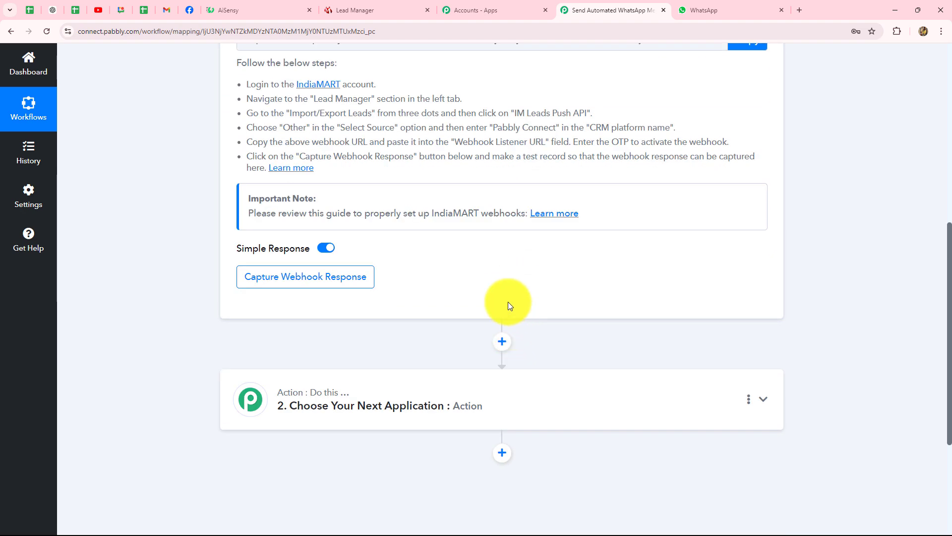
scroll(498, 278, up, 3)
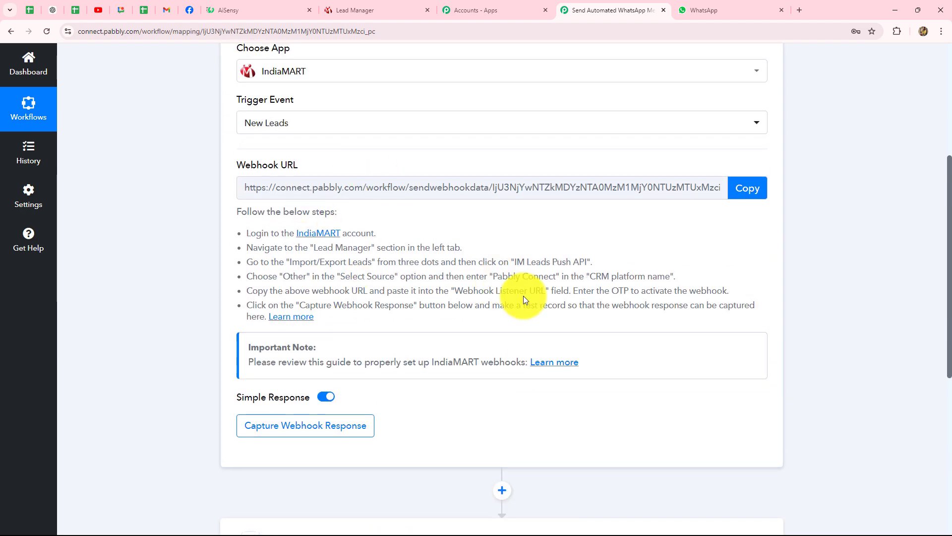
scroll(524, 296, up, 3)
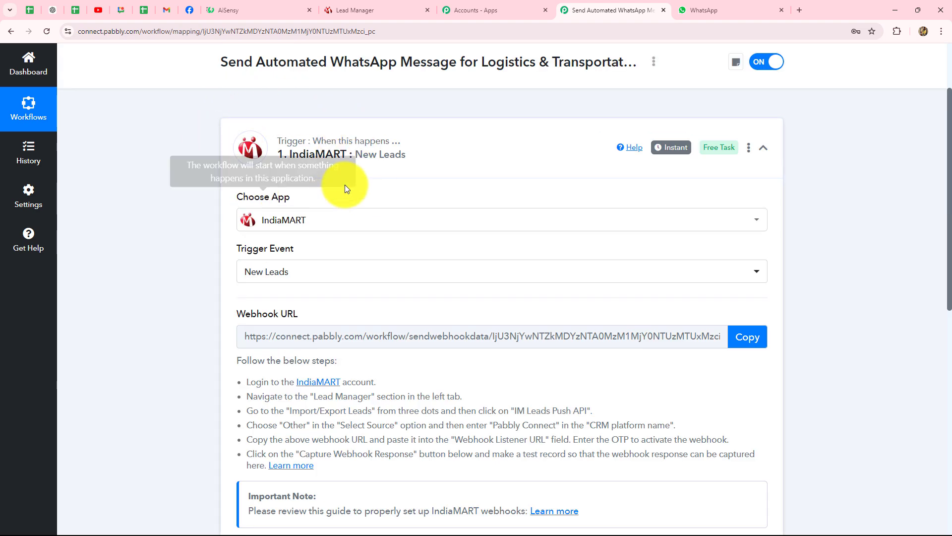
scroll(325, 181, down, 3)
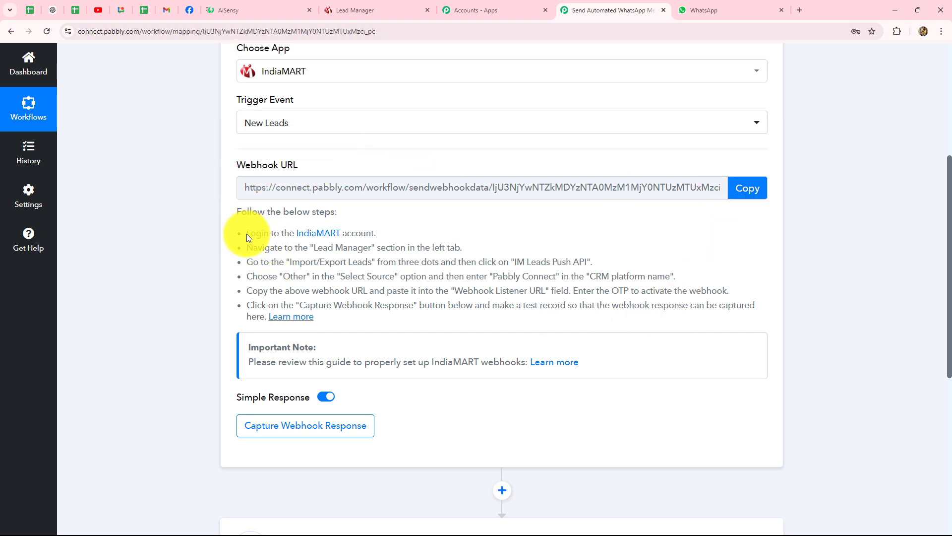
drag(246, 233, 314, 317)
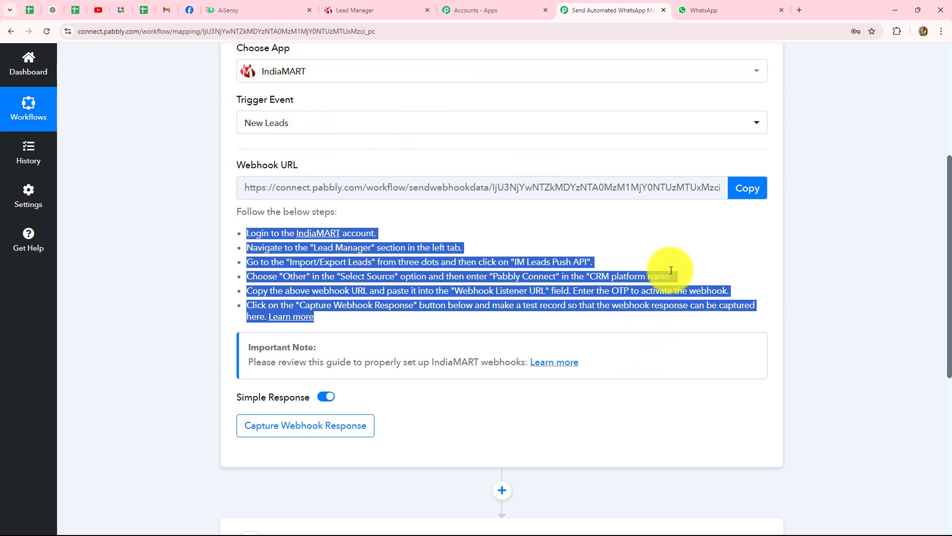
click(746, 188)
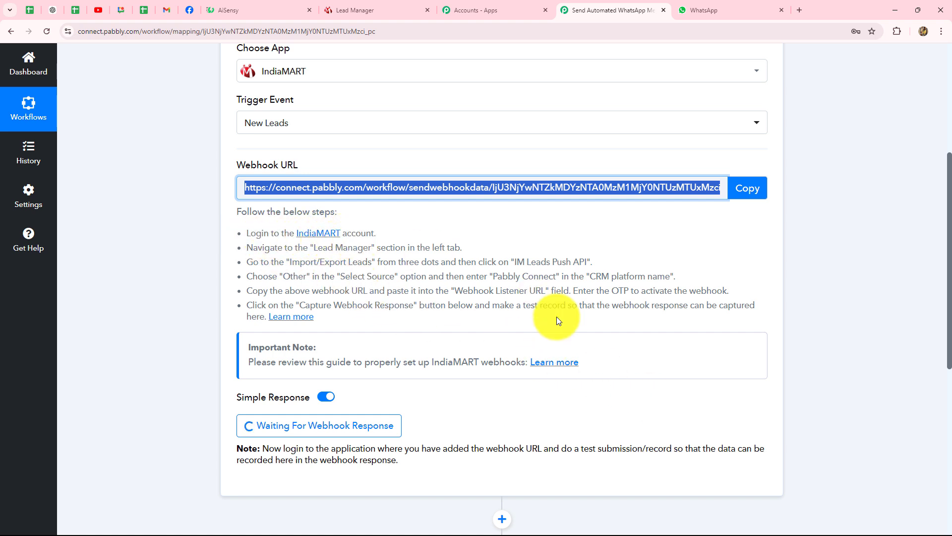
click(370, 4)
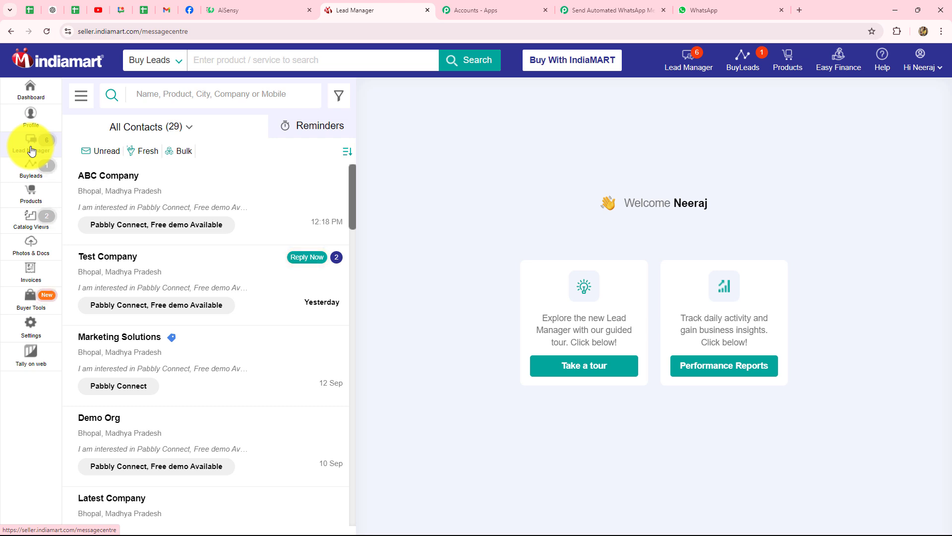
- Open the Push API integration from the Lead Manager's import/export lead options and set its source to Other
click(82, 98)
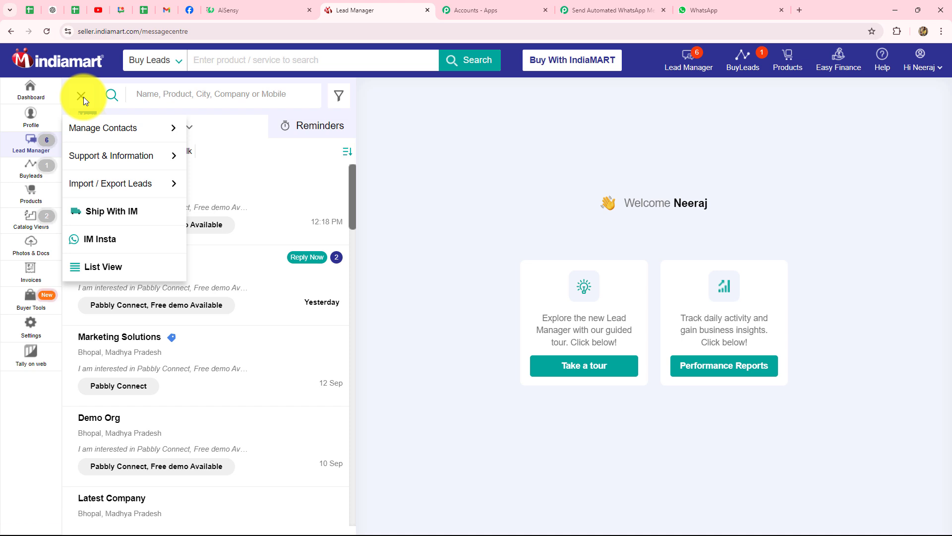
mouse_move(85, 195)
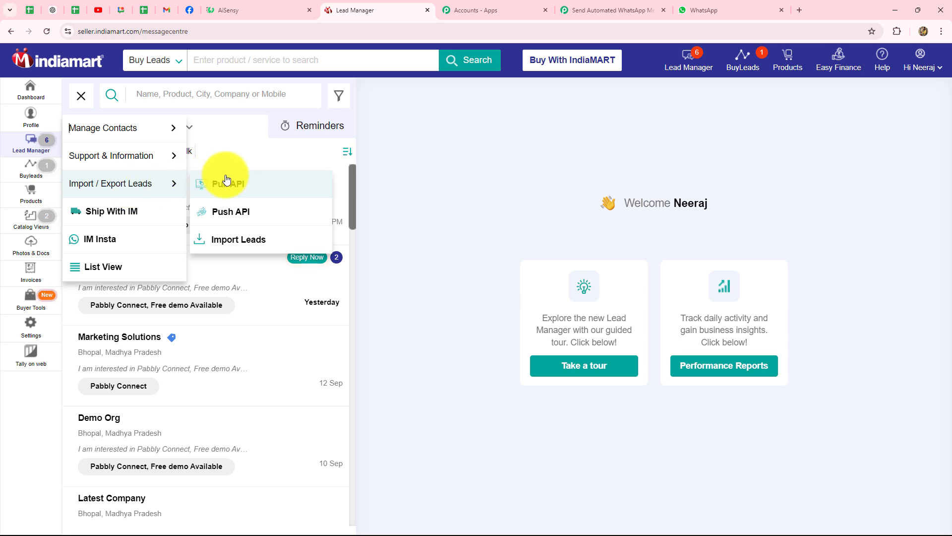
click(231, 216)
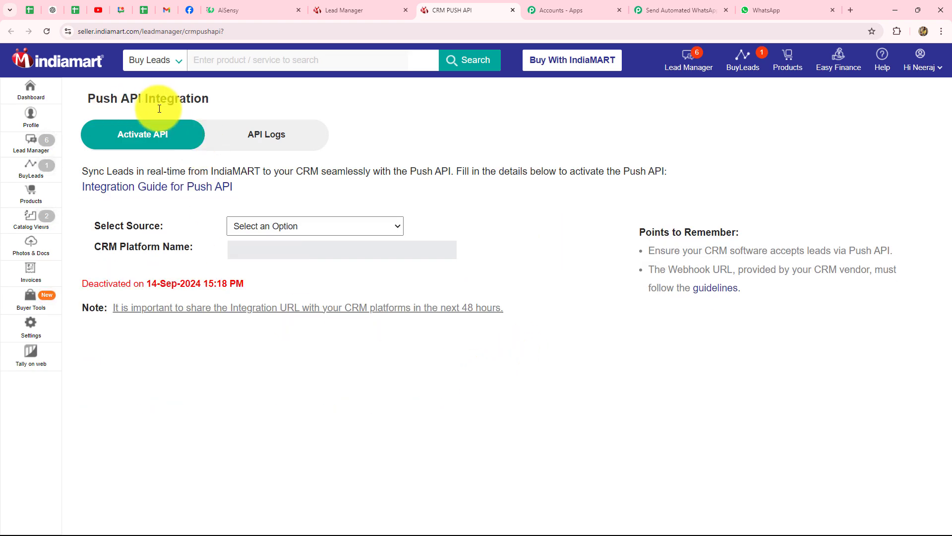
click(267, 231)
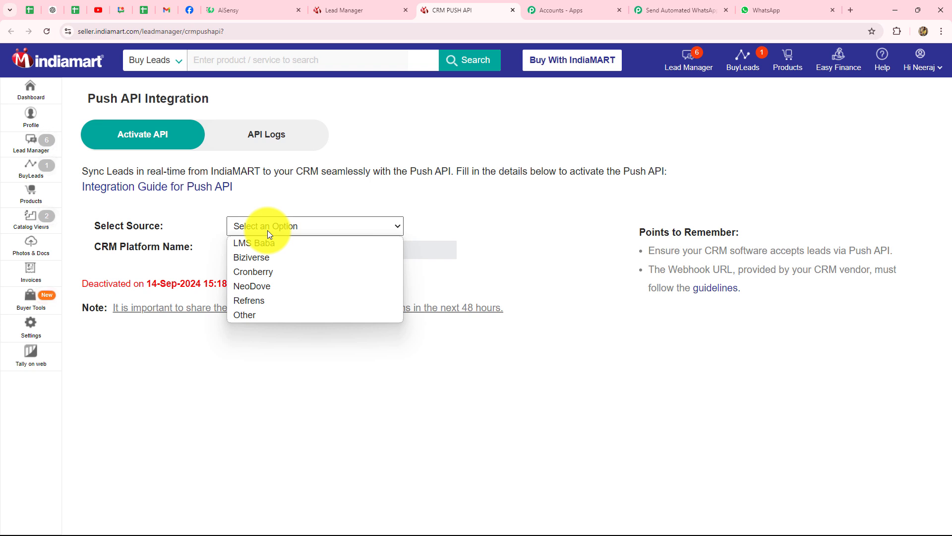
click(267, 316)
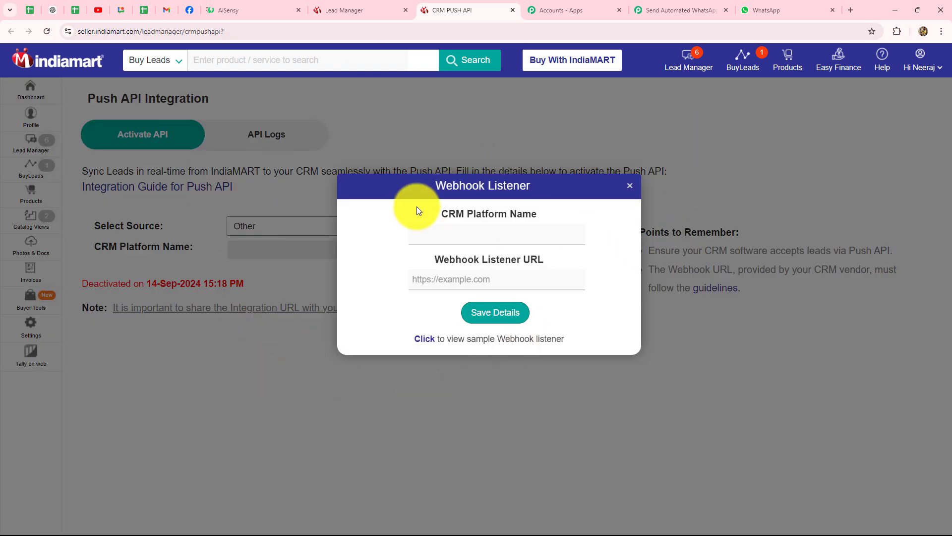
- Enter Pabbly Connect as the CRM platform name, paste the copied webhook URL as the Webhook Listener URL and save the details
click(501, 235)
click(496, 255)
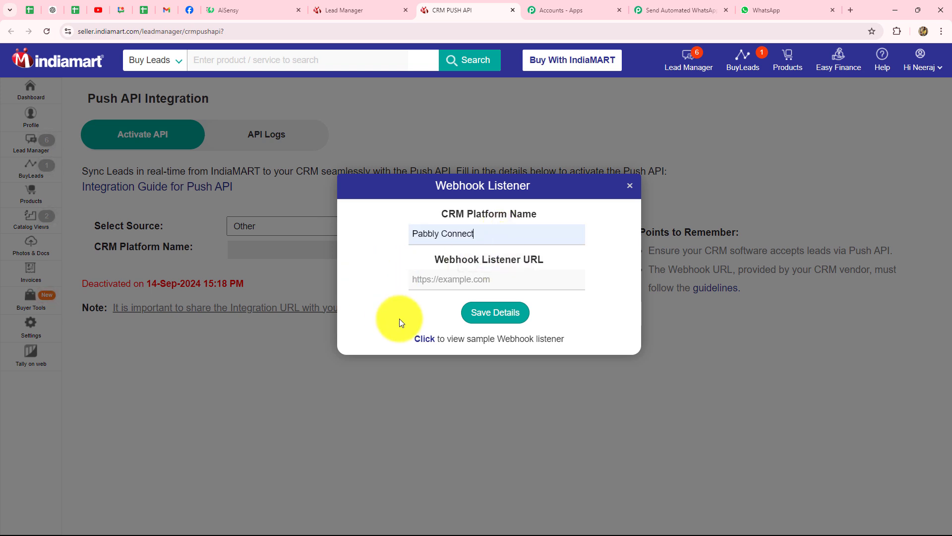
click(421, 281)
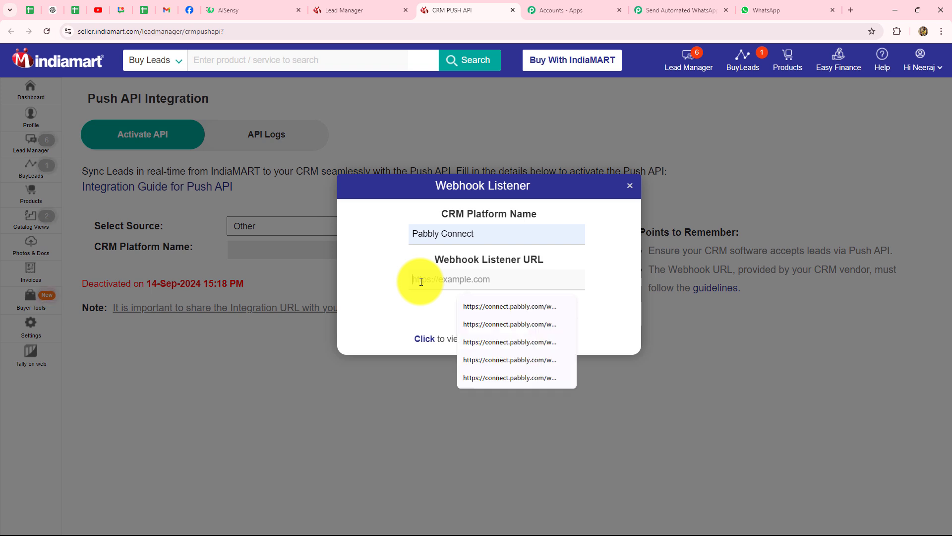
key(ctrl+v)
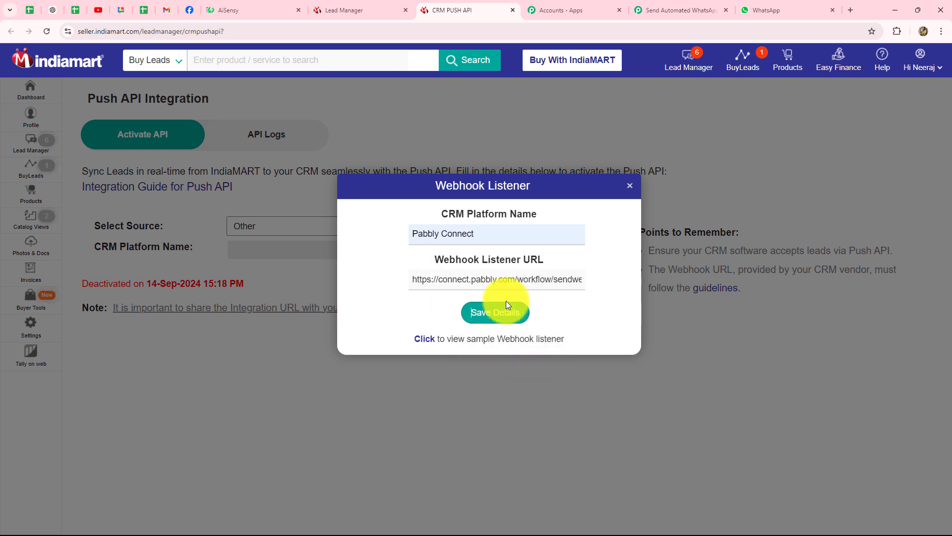
click(499, 317)
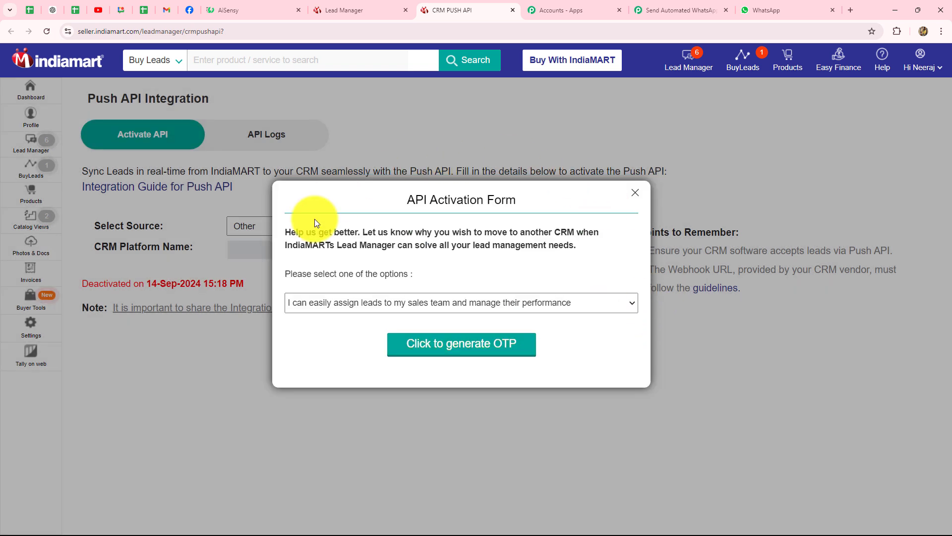
- Choose "I can easily assign leads to my sales team and manage their performance" as the activation reason and generate the OTP
click(430, 305)
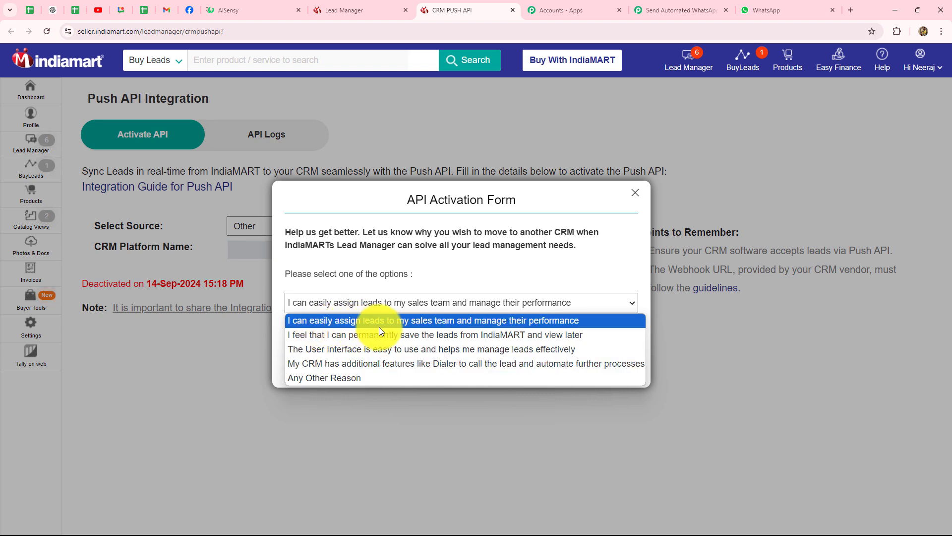
click(501, 321)
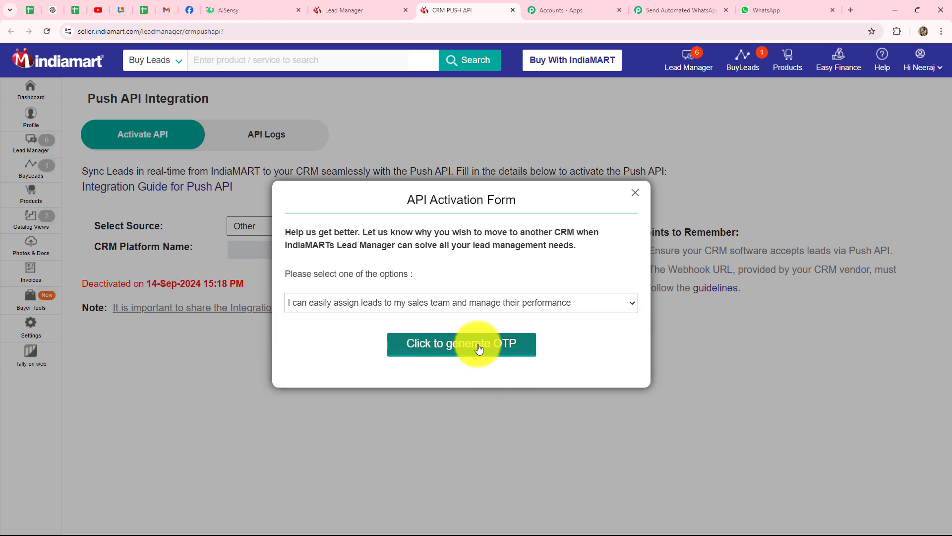
click(498, 347)
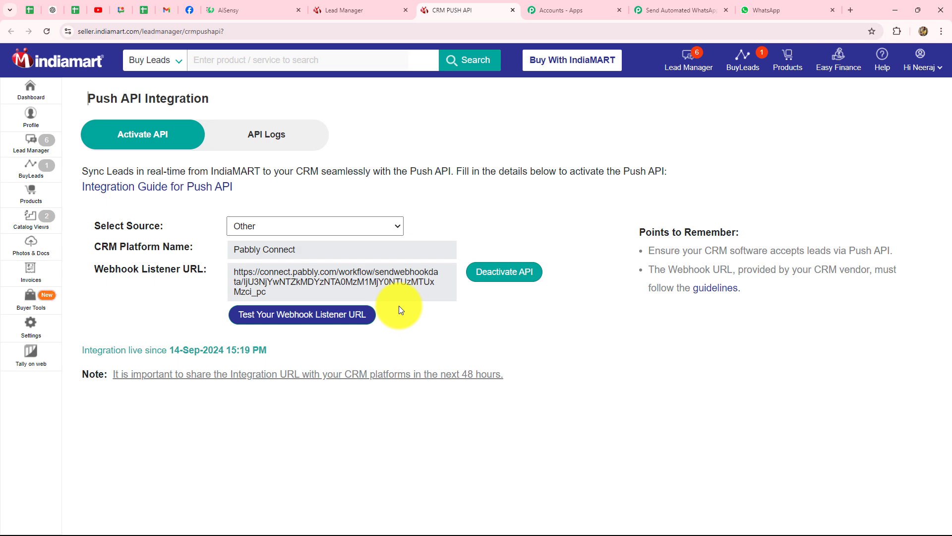
- Switch to the Pabbly Connect workflow and check the IndiaMART trigger's webhook response status and setup instructions
click(669, 11)
scroll(906, 336, down, 4)
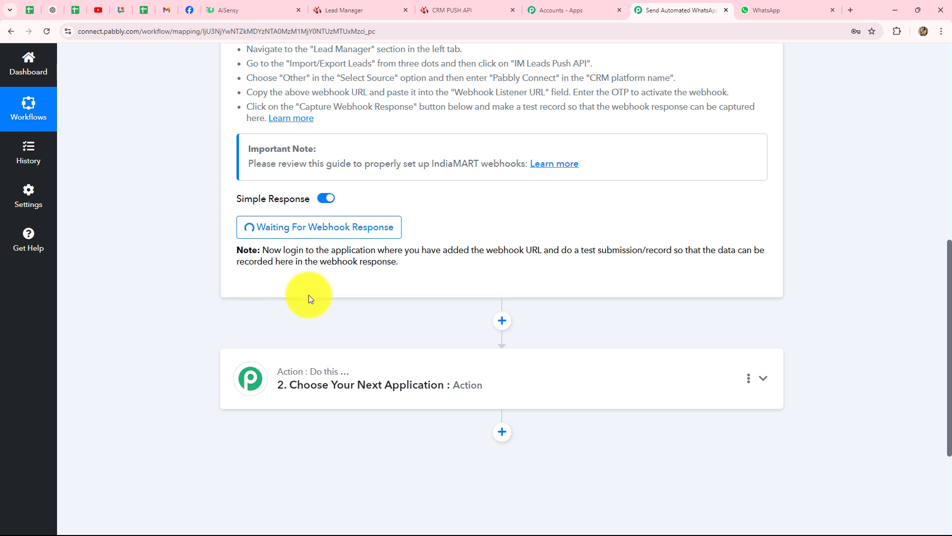
scroll(309, 295, up, 5)
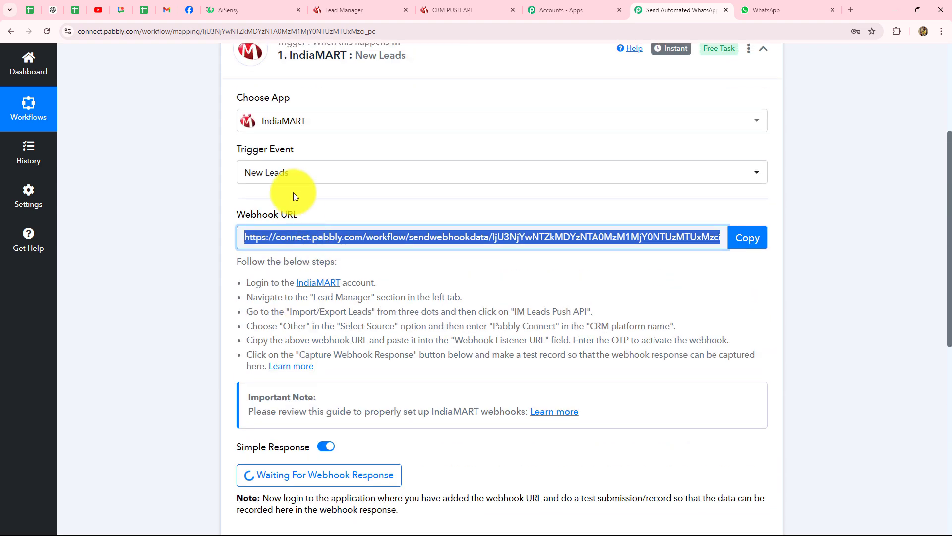
scroll(234, 218, down, 1)
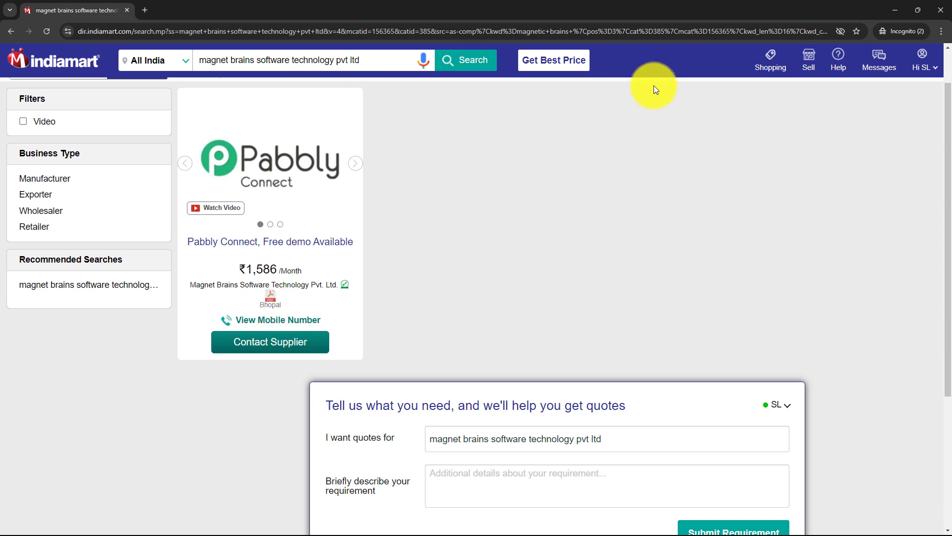
- Send the Pabbly Connect supplier an IndiaMART enquiry beginning "We are looking for reliable logistics support to handle our export shipments from Mumbai", without a GST number
click(255, 342)
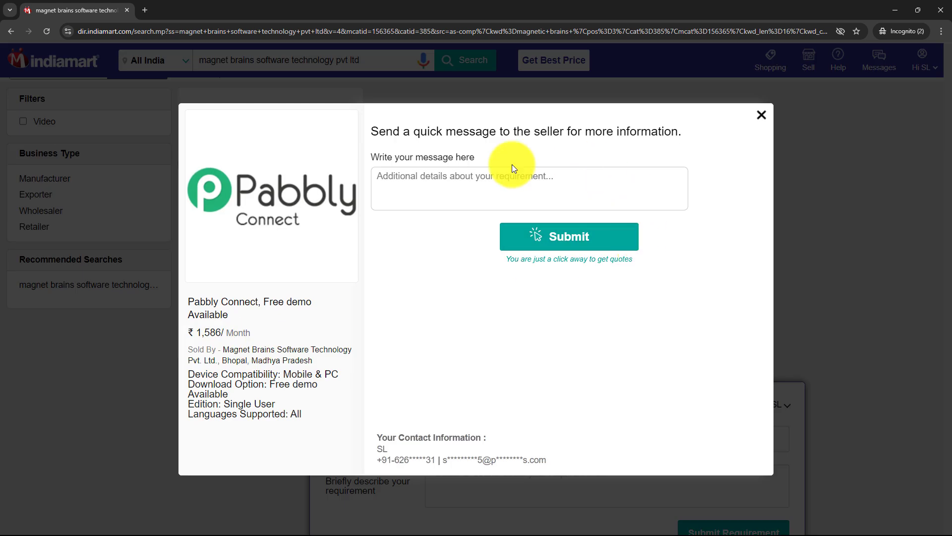
click(676, 187)
text(We are looking for reliable logistics support to handle our export shipments from Mumbai to various international destinations, including Europe and North America. Please provide details about your services, pricing, and delivery timelines)
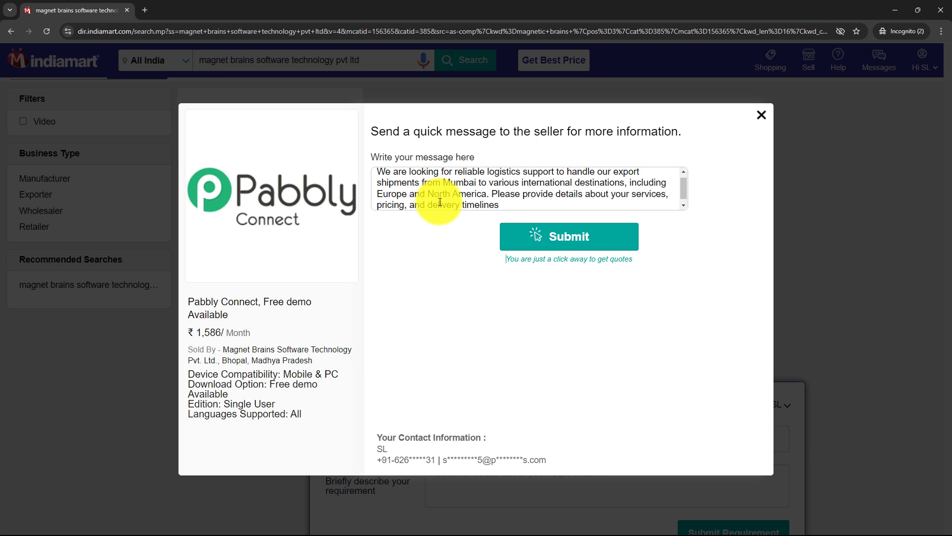
click(580, 248)
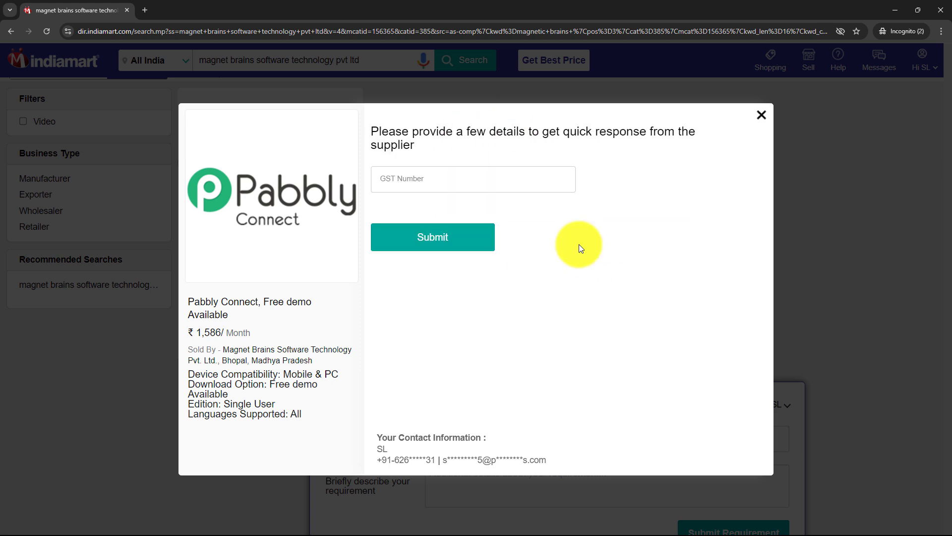
click(393, 240)
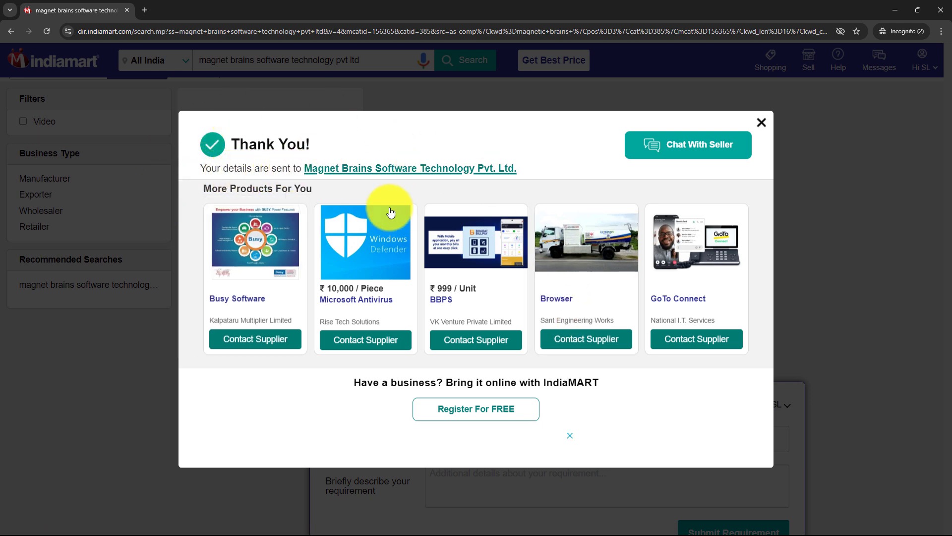
click(761, 123)
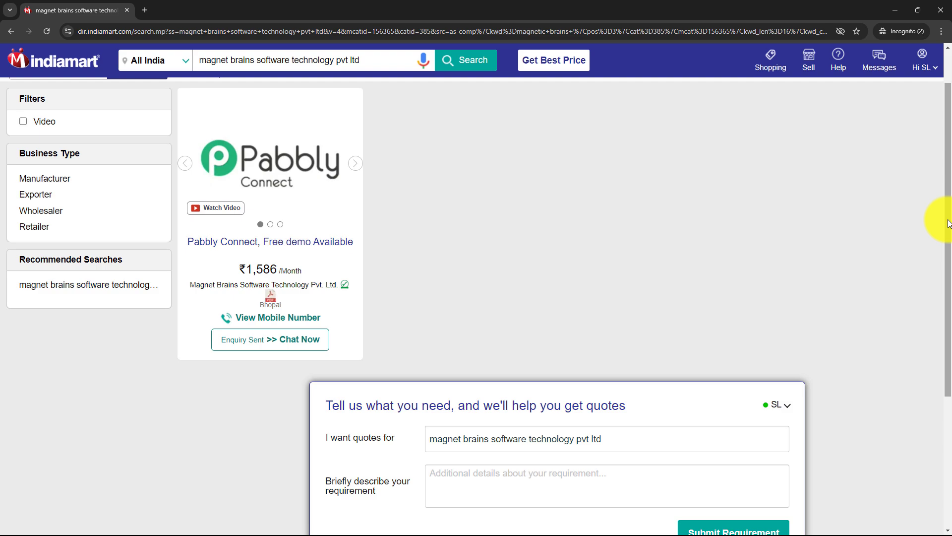
- Return to the seller's Lead Manager, refresh the contacts and open the new enquiry from ABC Company
click(886, 5)
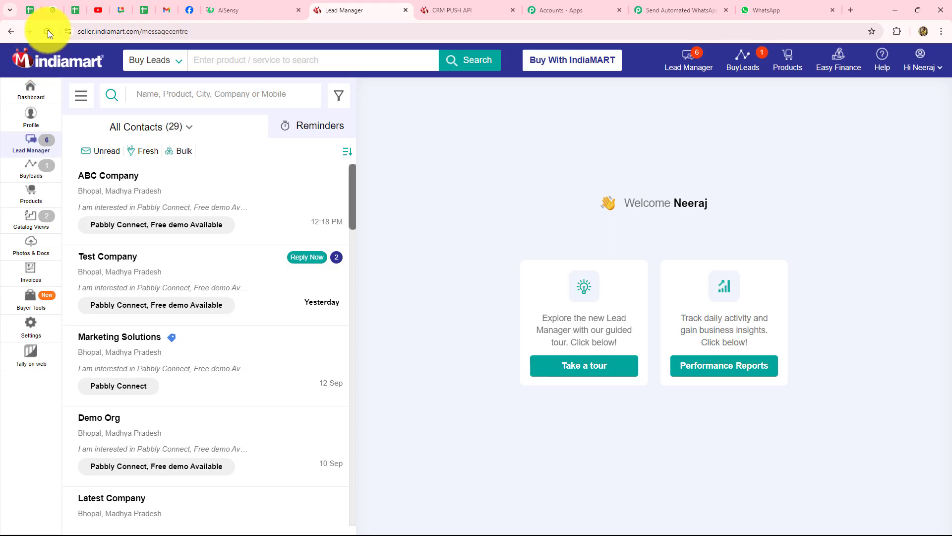
click(47, 31)
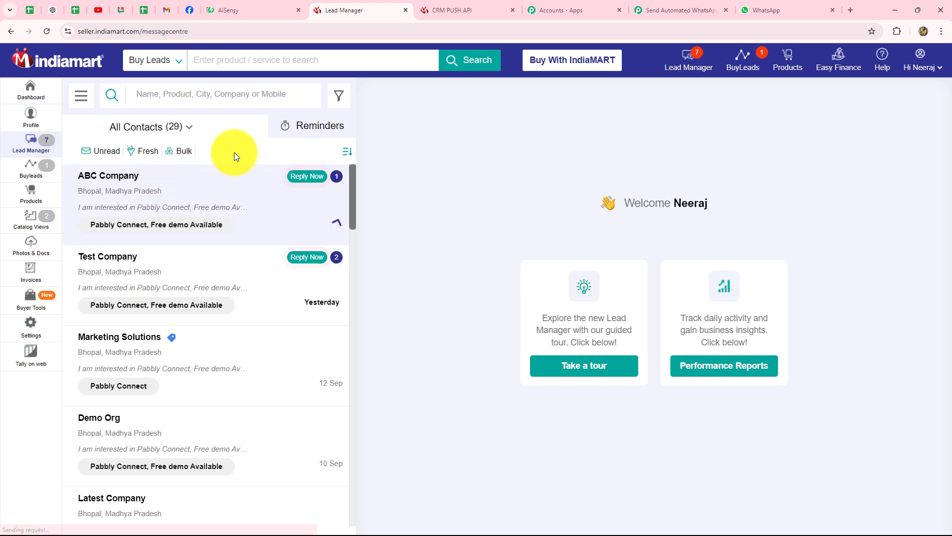
click(212, 192)
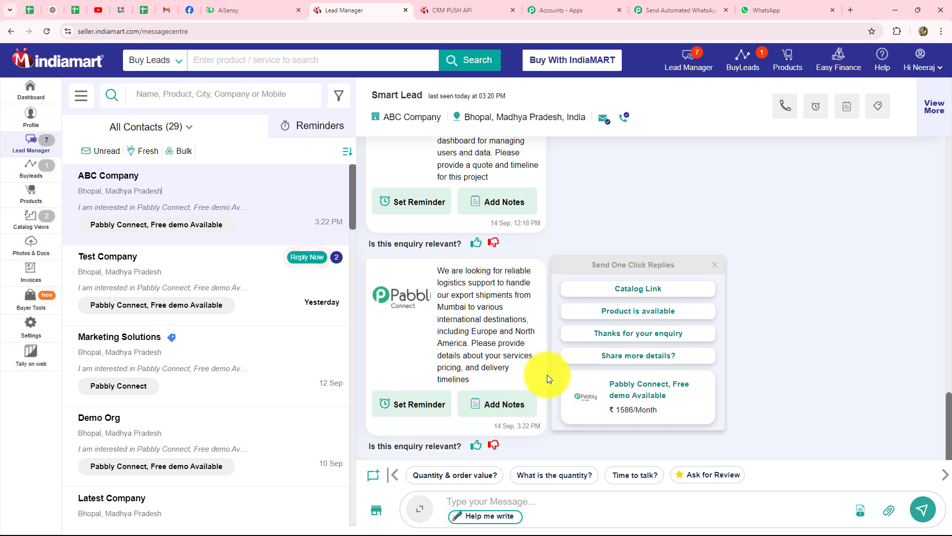
- Switch to the Pabbly Connect workflow and examine the captured response's status, unique query ID, subject and sender state
click(678, 10)
scroll(885, 268, down, 5)
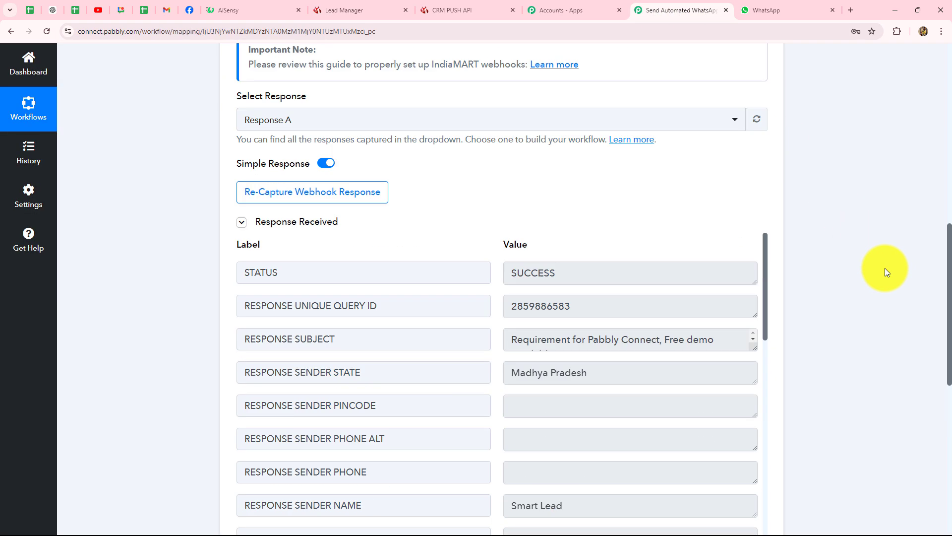
scroll(885, 268, down, 4)
scroll(884, 268, up, 2)
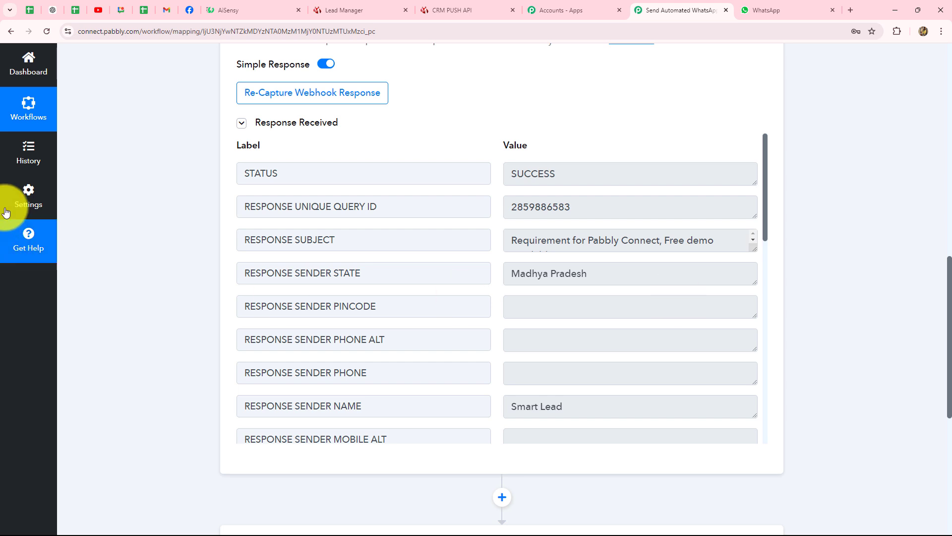
click(586, 173)
click(497, 182)
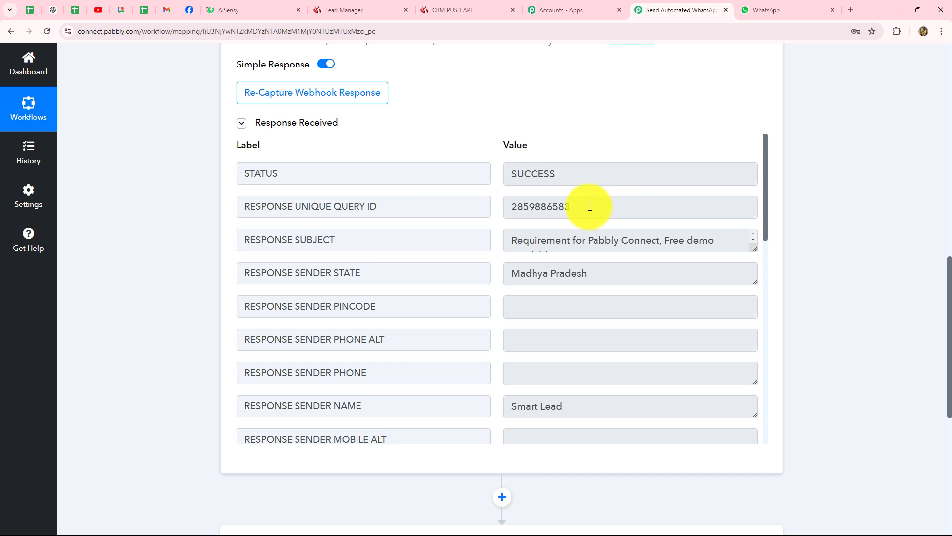
drag(589, 207, 491, 218)
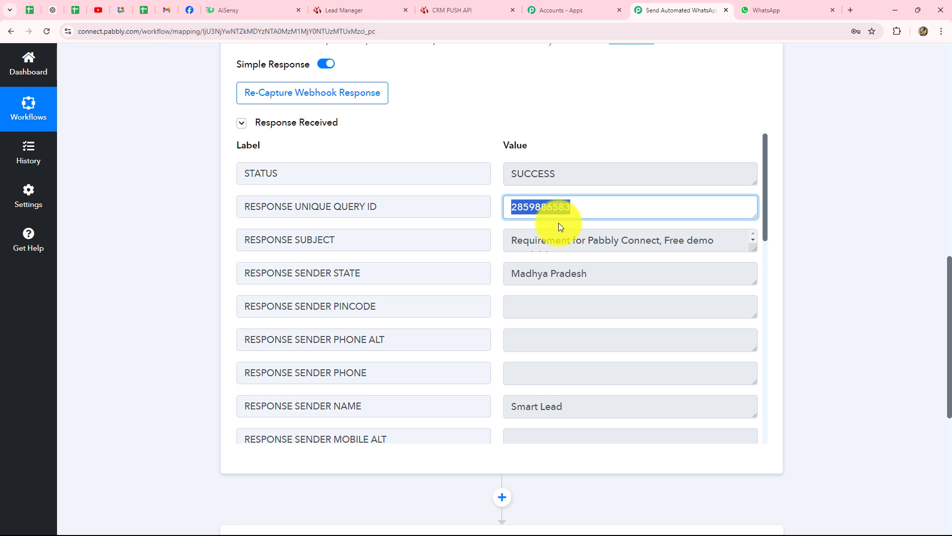
drag(506, 240, 790, 255)
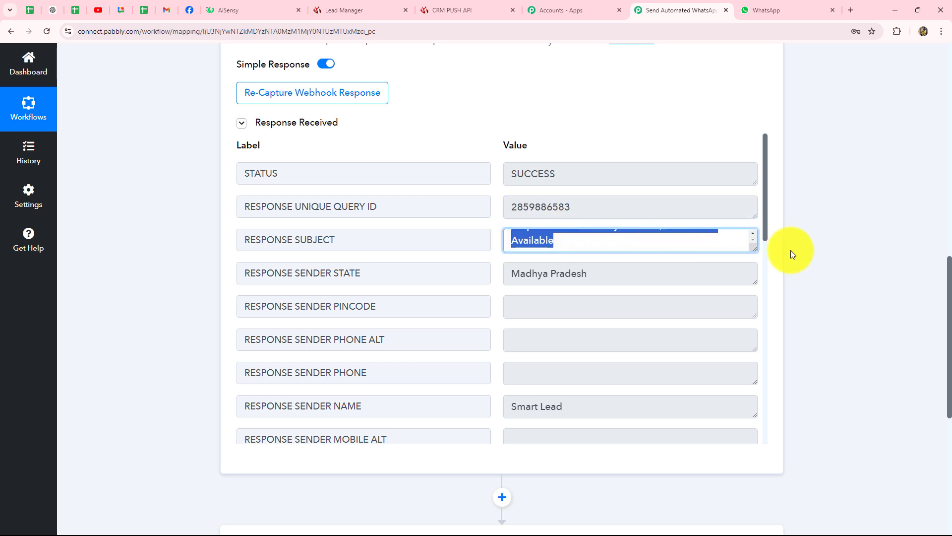
scroll(629, 270, down, 1)
click(610, 228)
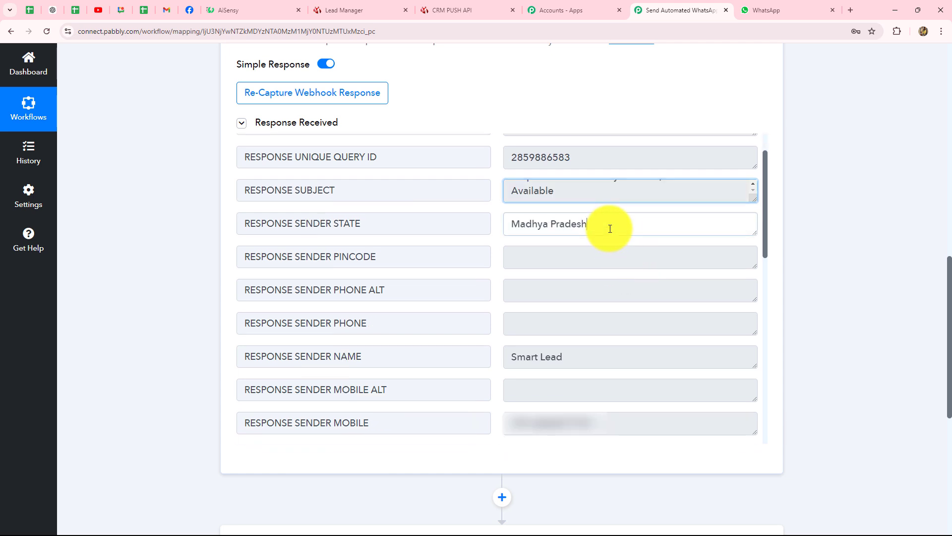
click(478, 234)
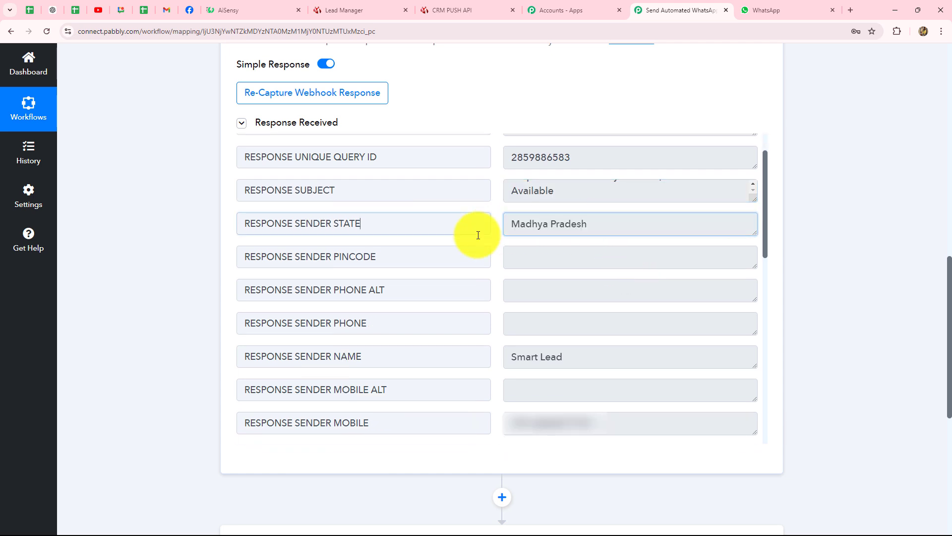
- Examine the sender's name, email and company and the query message details in the captured webhook response
click(579, 359)
drag(579, 359, 493, 360)
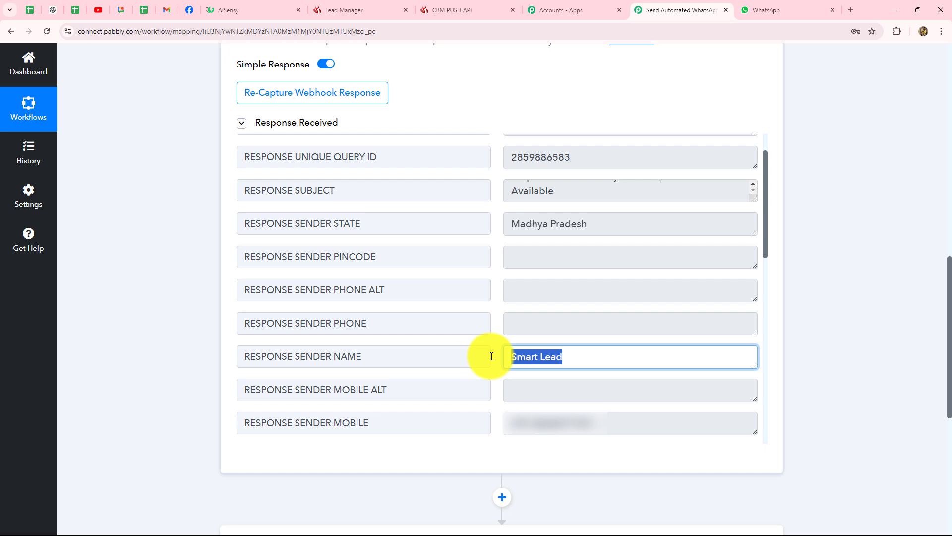
scroll(729, 379, down, 6)
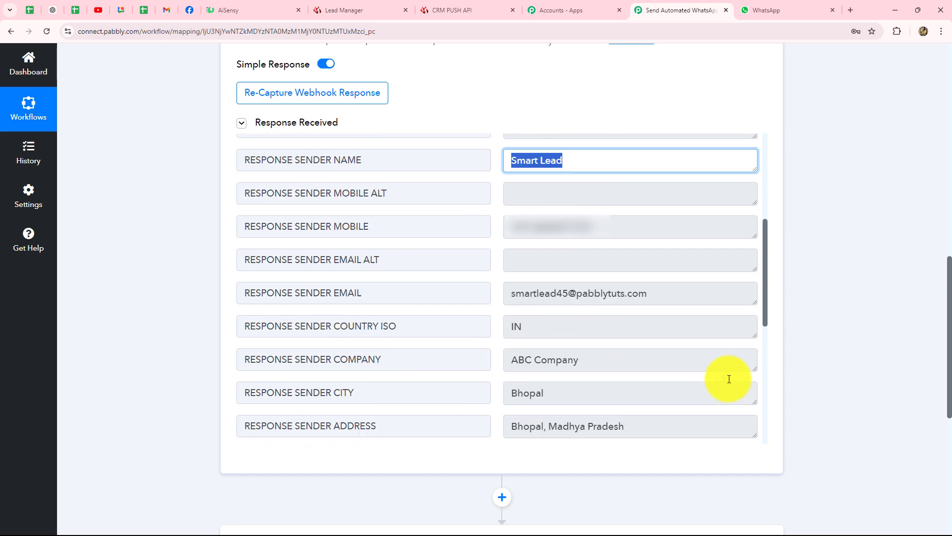
drag(672, 192, 395, 202)
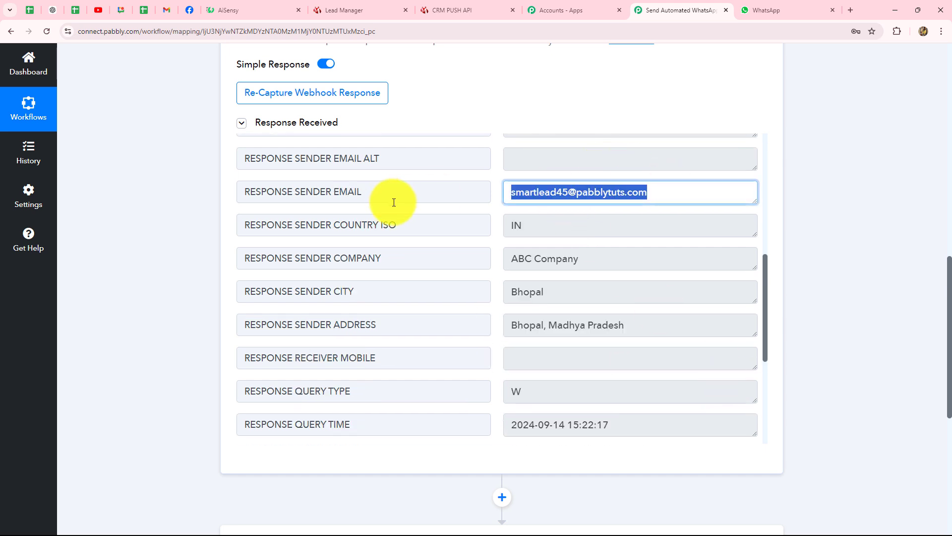
drag(615, 261, 453, 260)
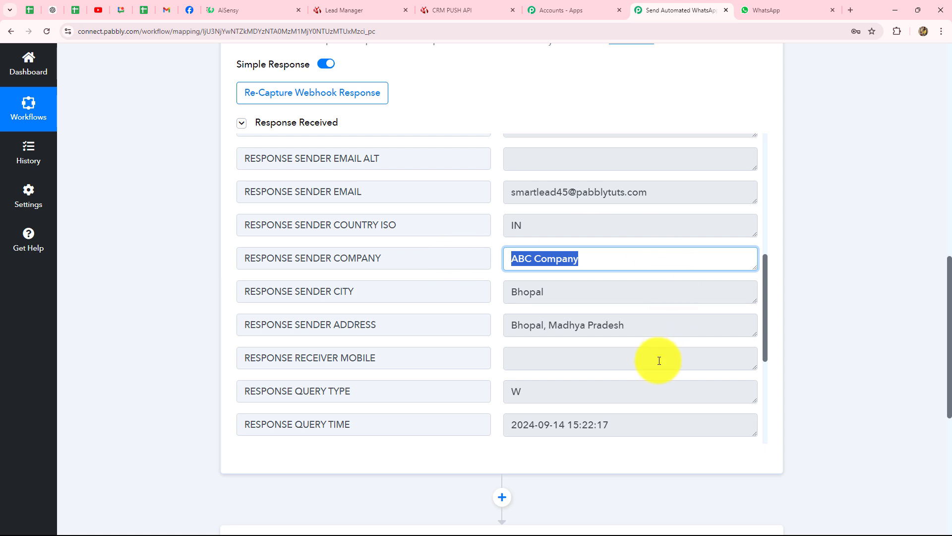
scroll(659, 360, down, 5)
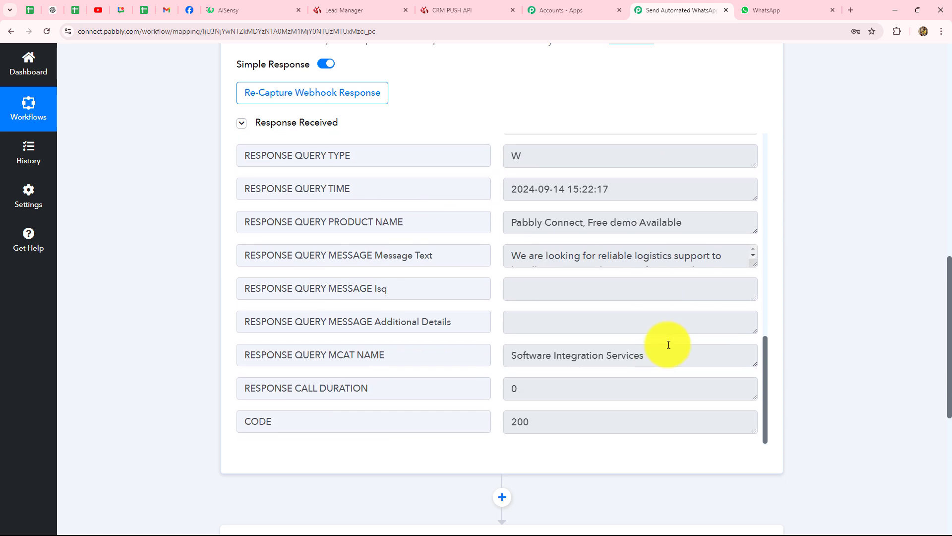
- Enlarge the captured query message text to read it and collapse the IndiaMART trigger step
click(750, 311)
drag(754, 265, 734, 281)
scroll(734, 281, down, 1)
scroll(733, 280, up, 1)
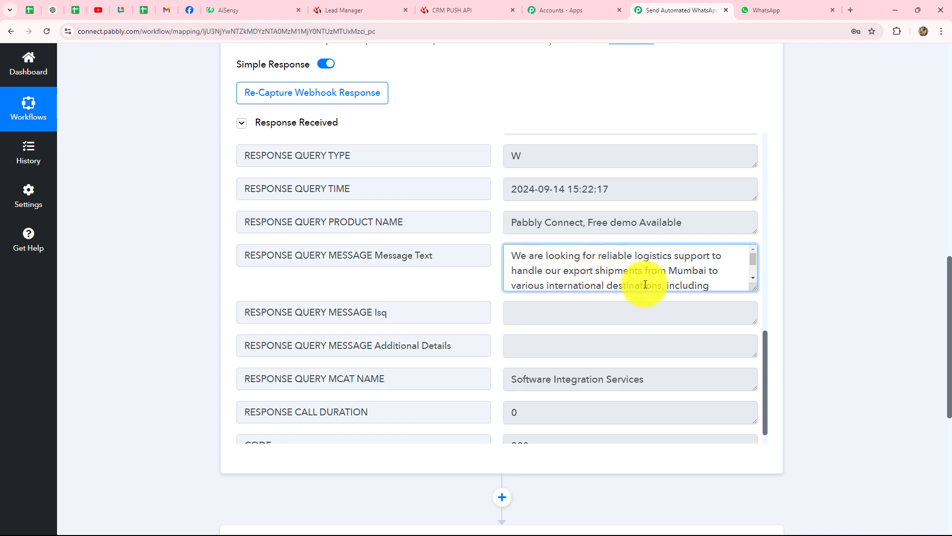
scroll(825, 315, up, 10)
scroll(827, 314, up, 2)
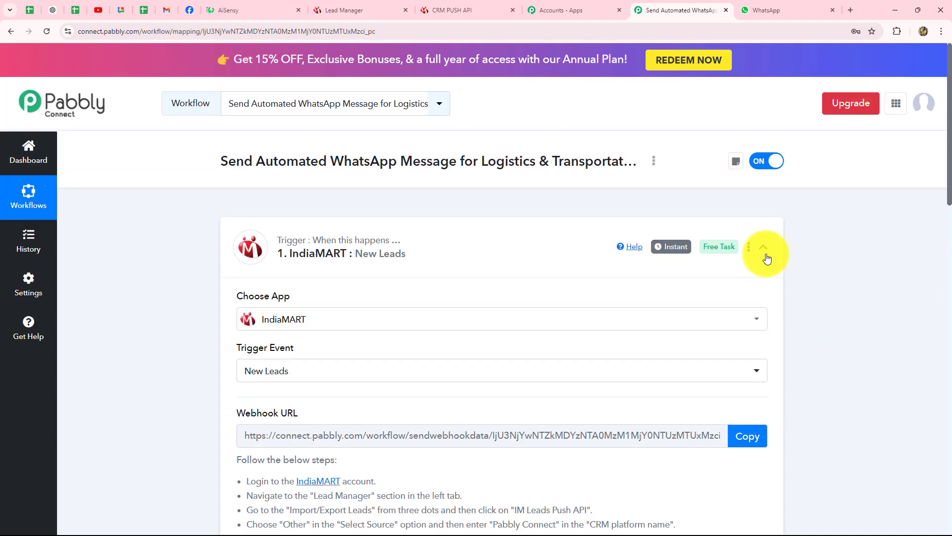
click(764, 248)
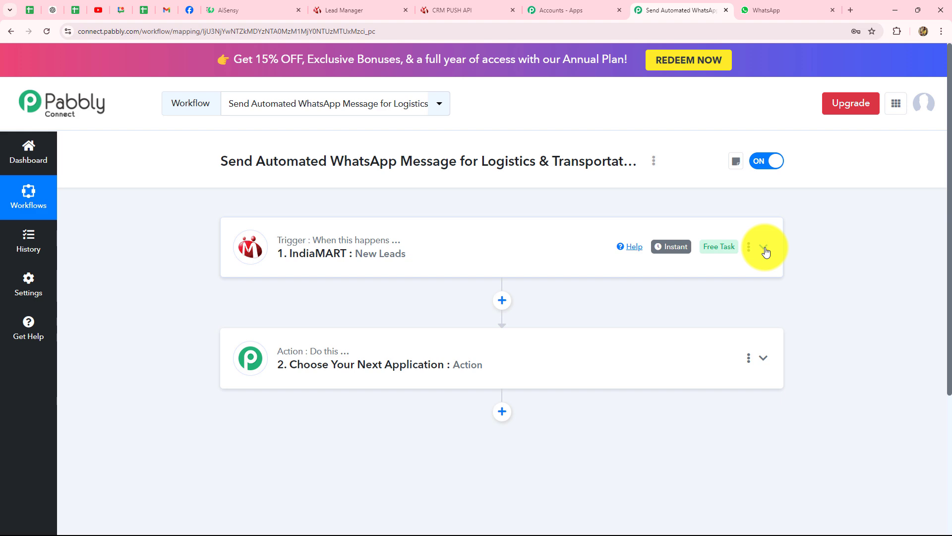
- Switch to AiSensy, examine the lead name placeholder in the approved indiamart_message_template preview and close it
click(258, 3)
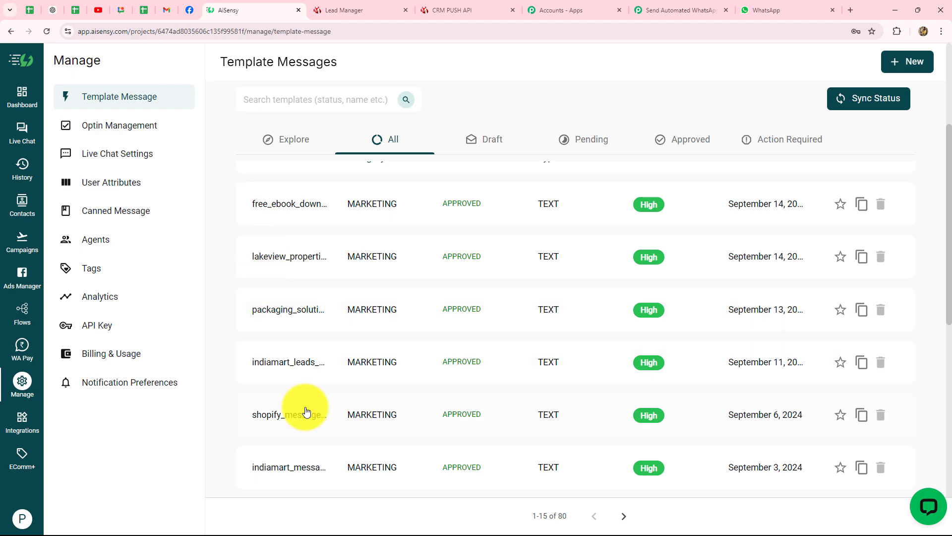
scroll(306, 412, down, 3)
double_click(304, 318)
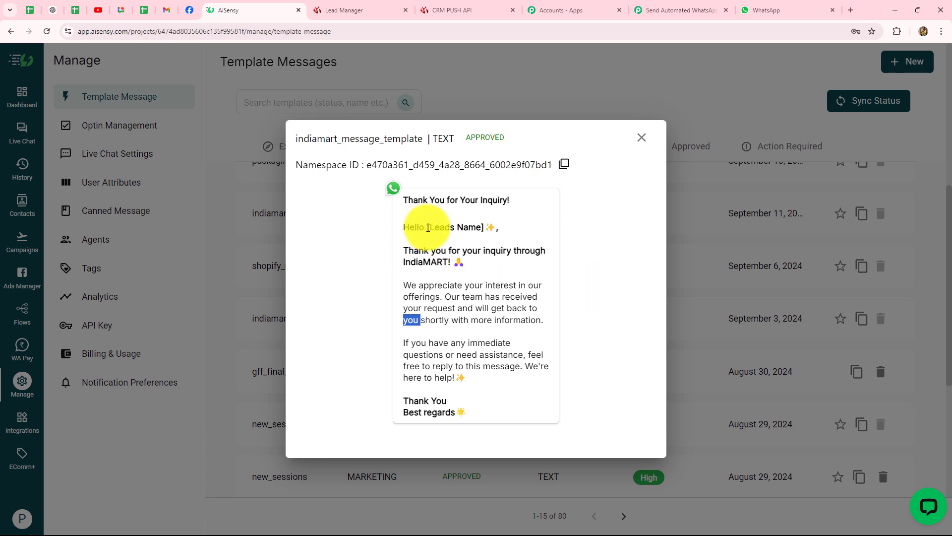
drag(427, 227, 595, 231)
click(524, 229)
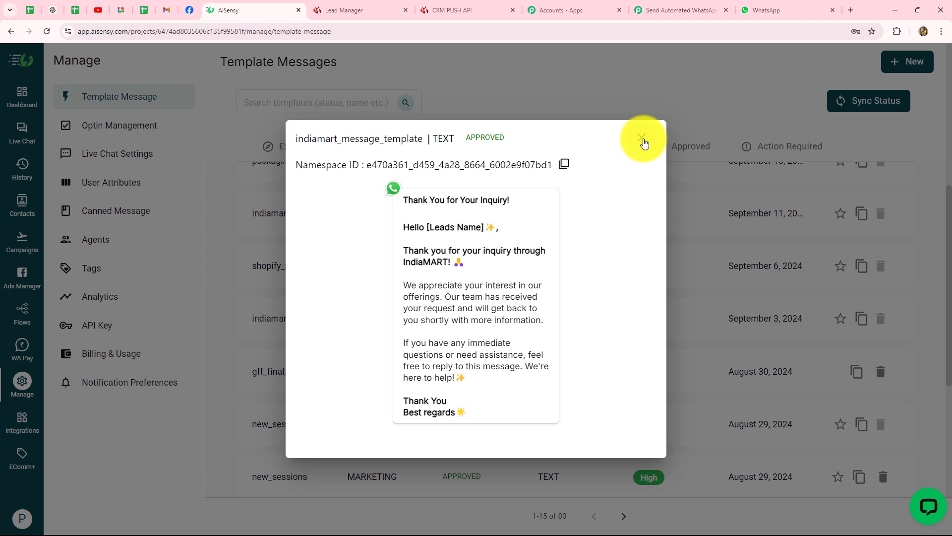
click(643, 143)
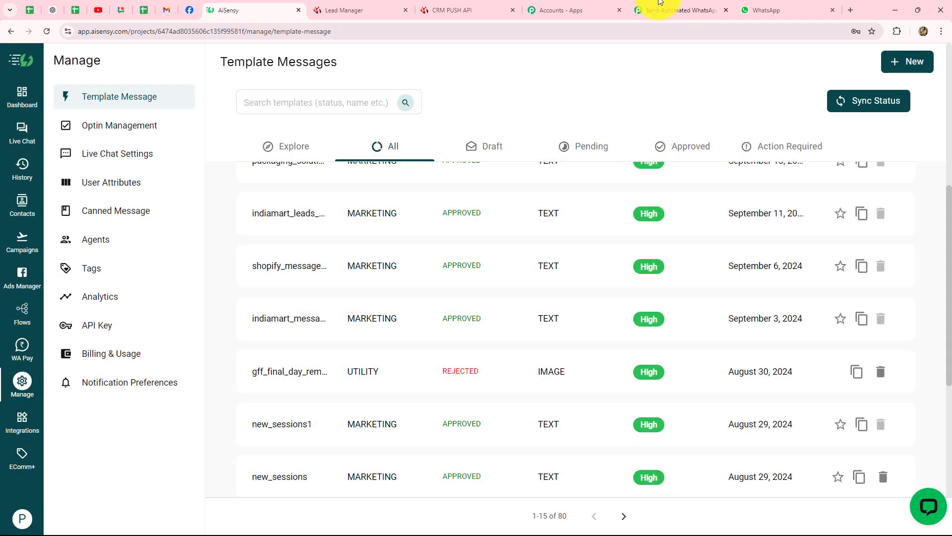
- Return to the Pabbly Connect workflow and set the action step to WhatsApp by AiSensy with the Send Template Message event
click(662, 10)
scroll(623, 264, down, 4)
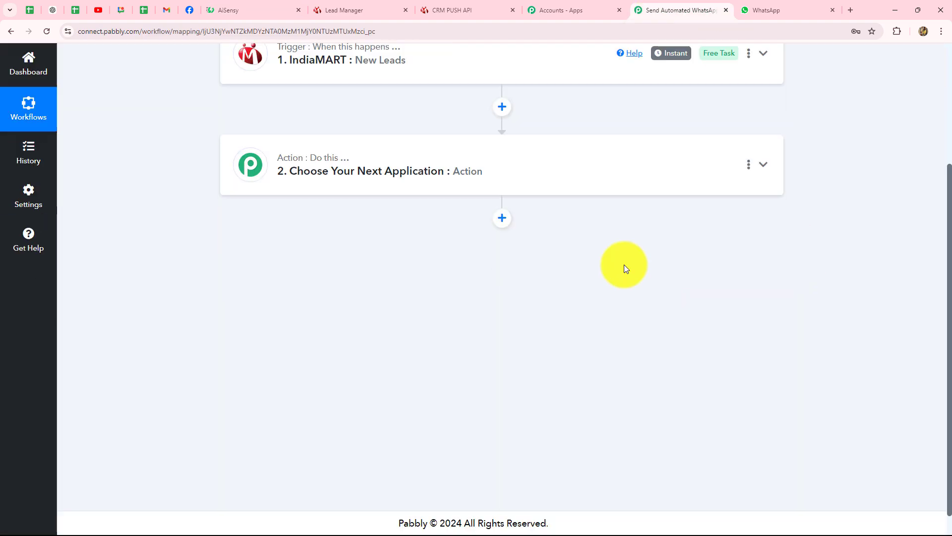
click(340, 149)
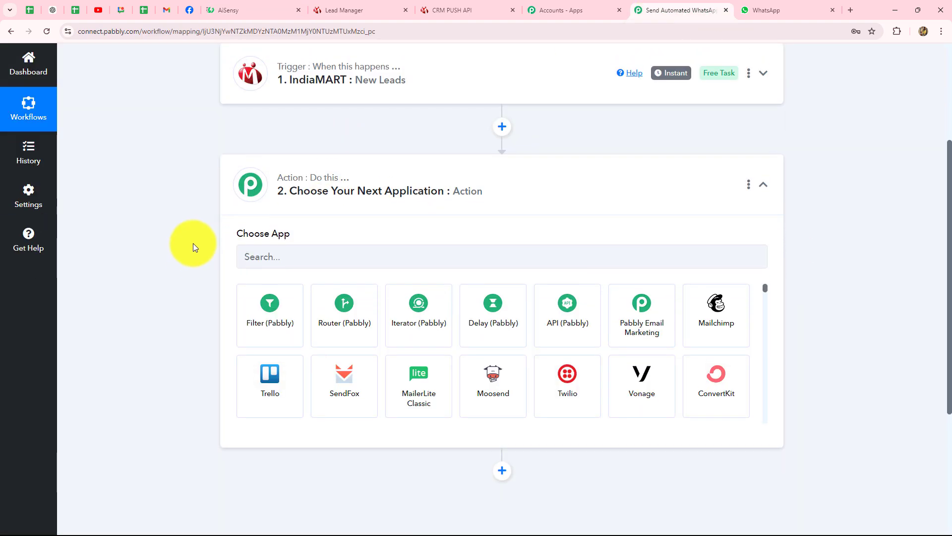
click(270, 256)
text(A)
key(Caps_Lock)
text(iS)
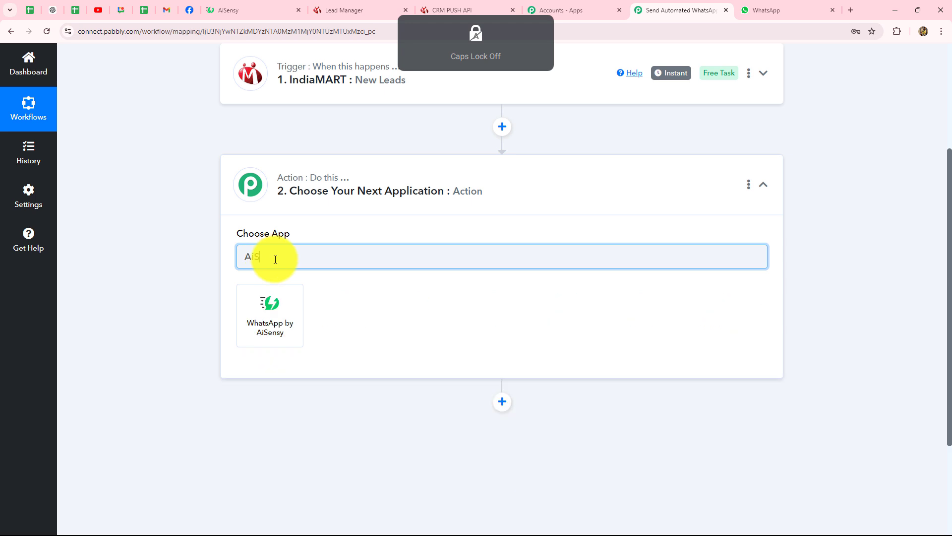
click(272, 309)
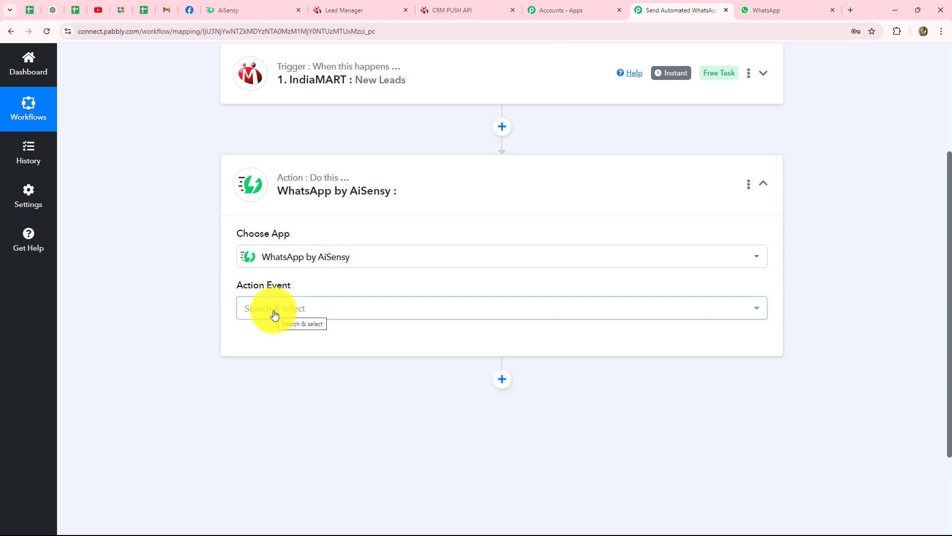
click(275, 315)
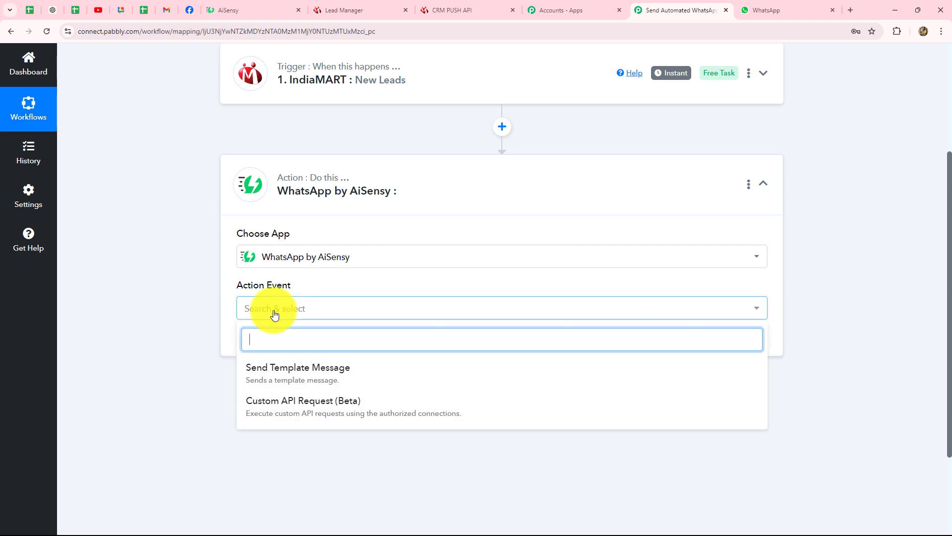
click(273, 382)
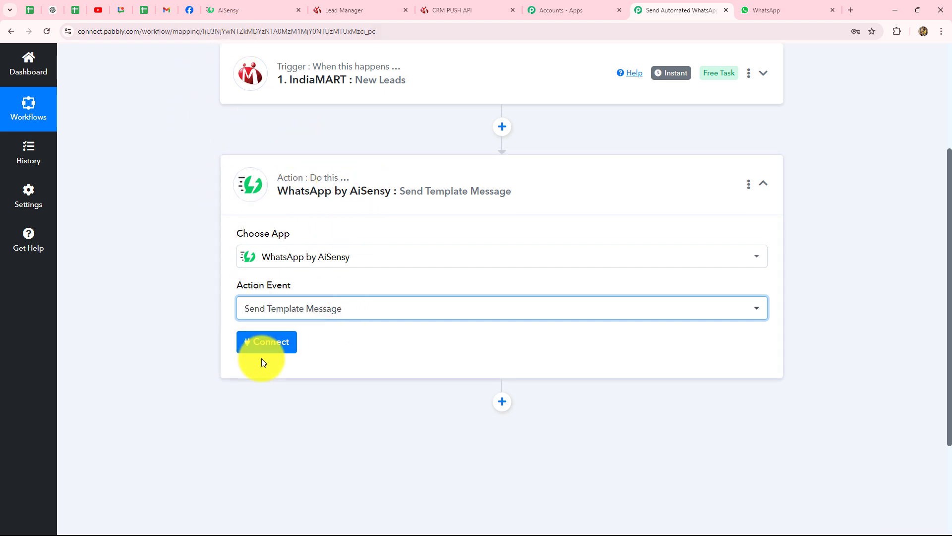
- Start a new WhatsApp by AiSensy connection for the action and copy the API key from the AiSensy account
click(272, 343)
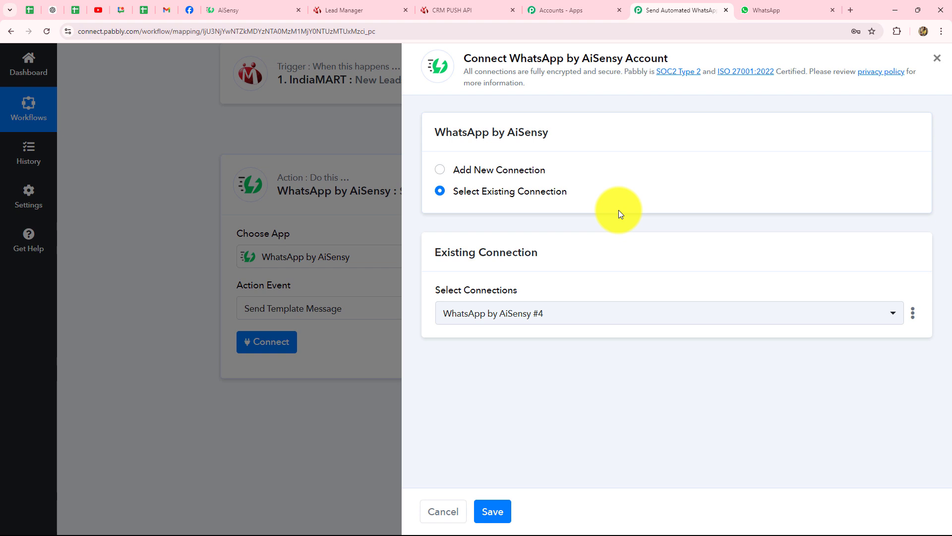
click(440, 171)
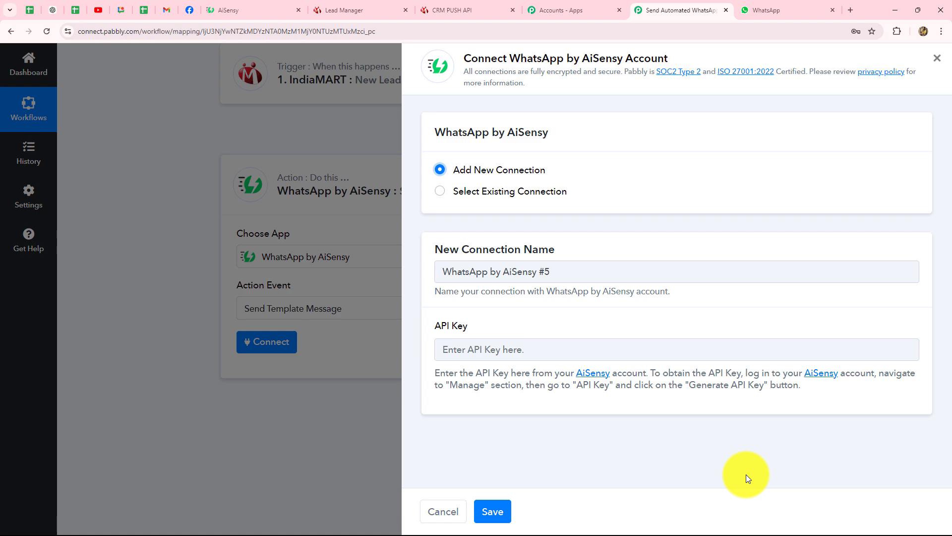
click(263, 10)
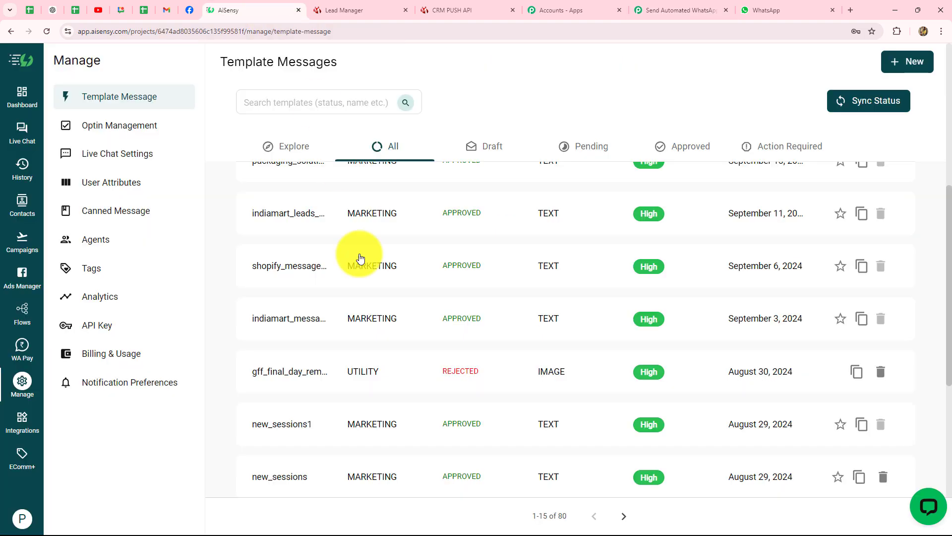
click(23, 383)
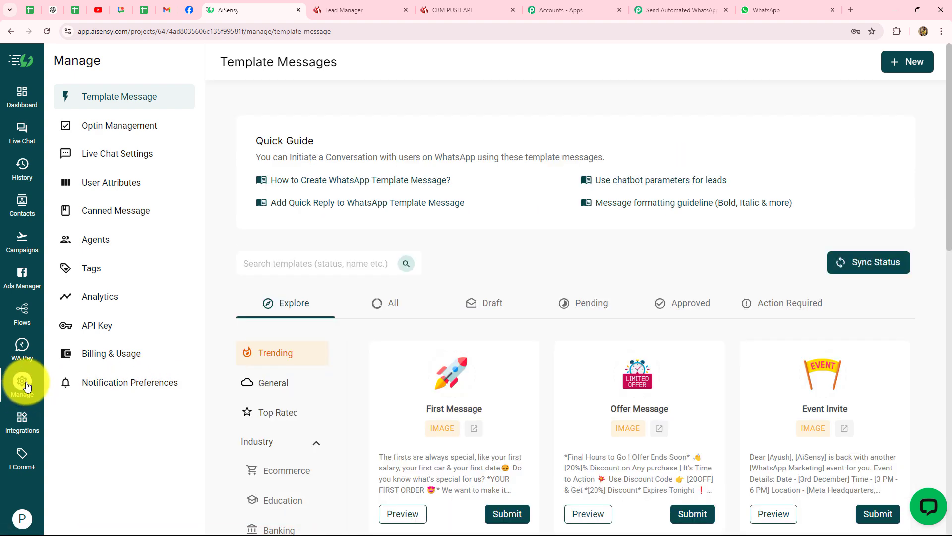
click(100, 327)
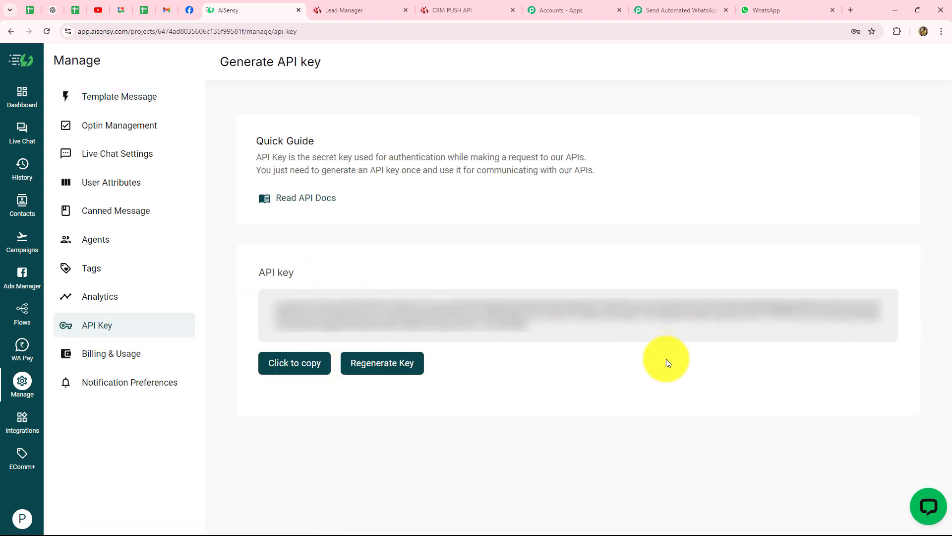
click(298, 367)
- Paste the API key into the new WhatsApp by AiSensy connection in Pabbly Connect and save it
click(677, 9)
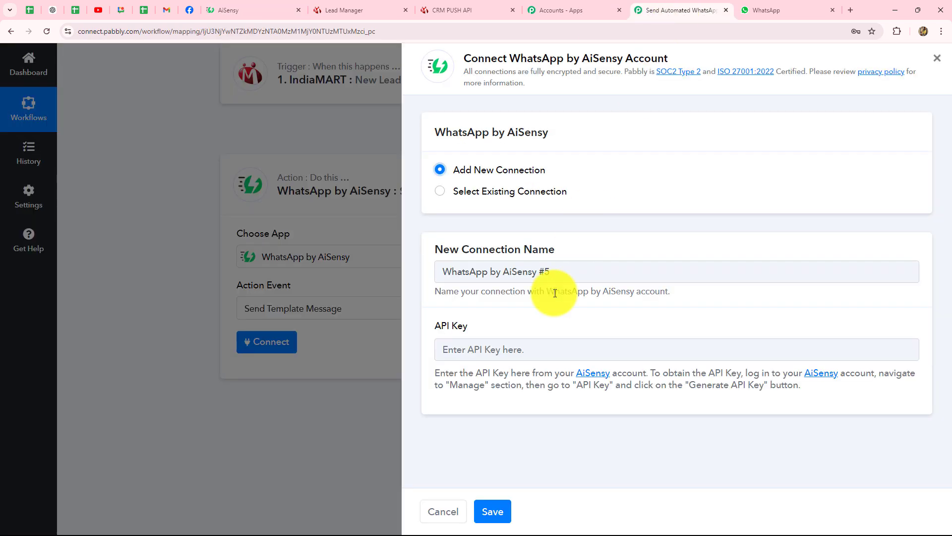
click(517, 349)
key(ctrl+v)
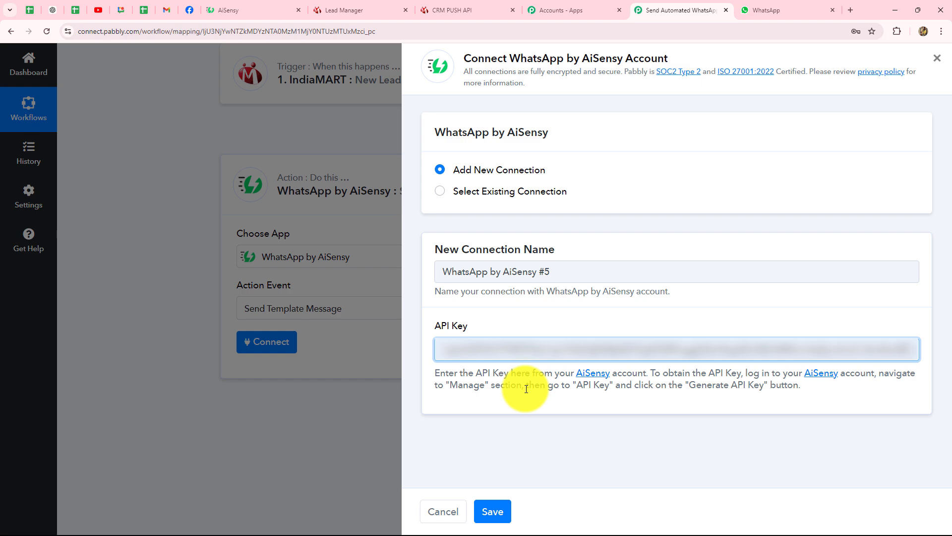
click(493, 511)
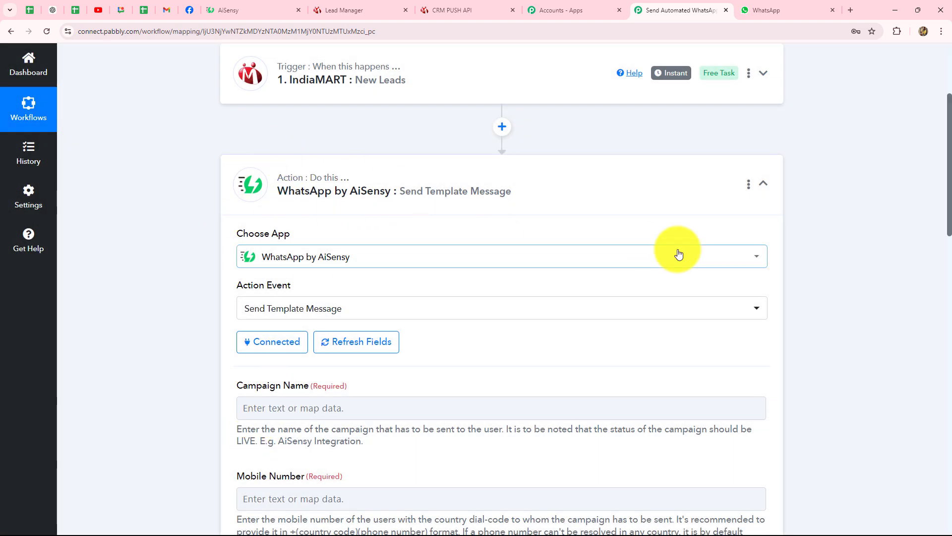
- Switch to AiSensy and start a new API campaign named "New IndiaMART Enquiry"
scroll(870, 212, down, 10)
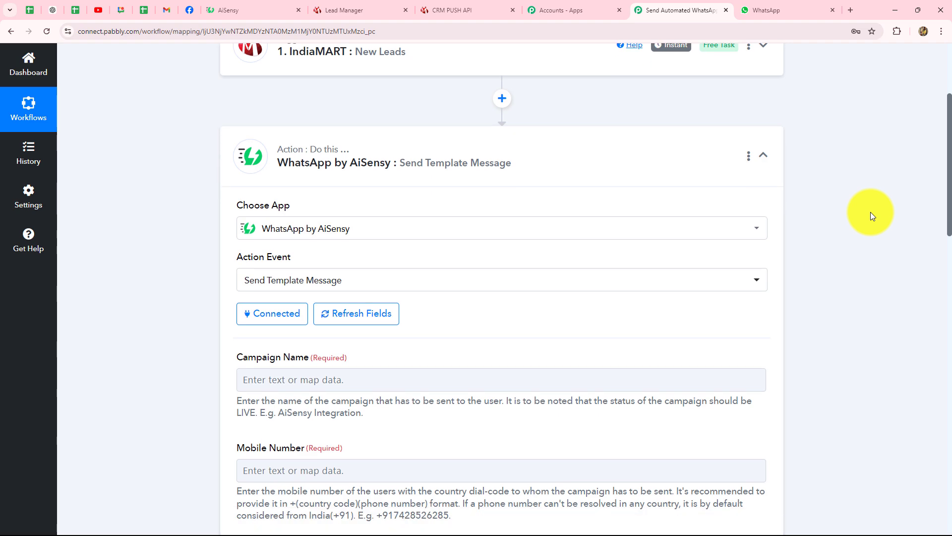
scroll(870, 212, up, 8)
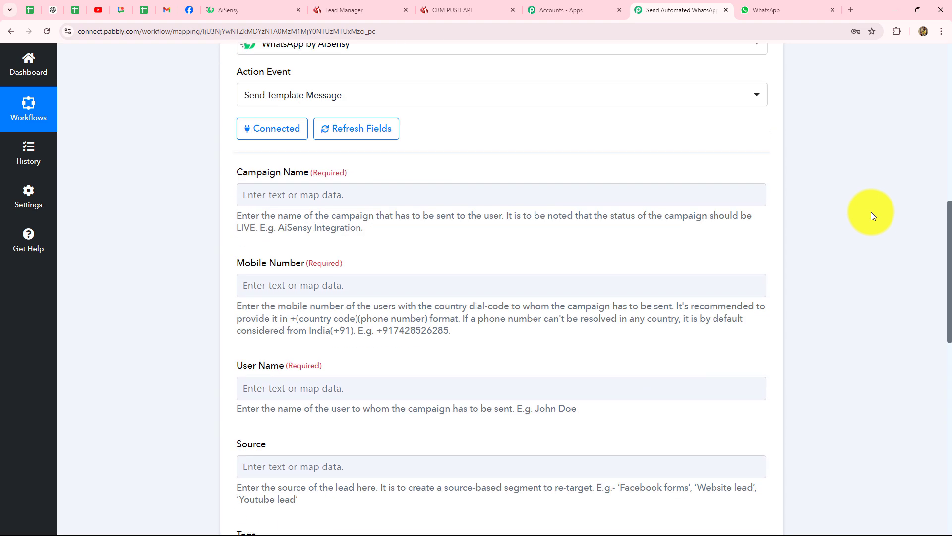
scroll(701, 335, down, 2)
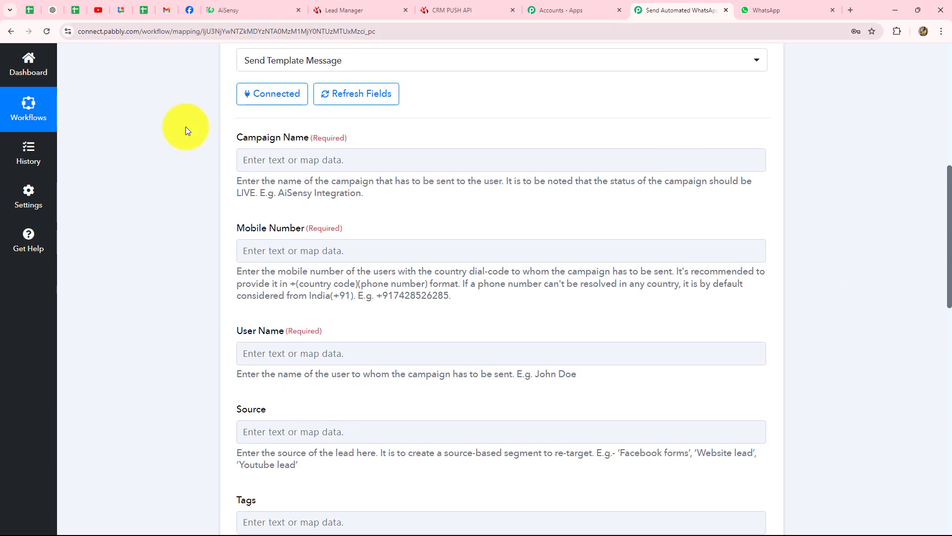
click(323, 166)
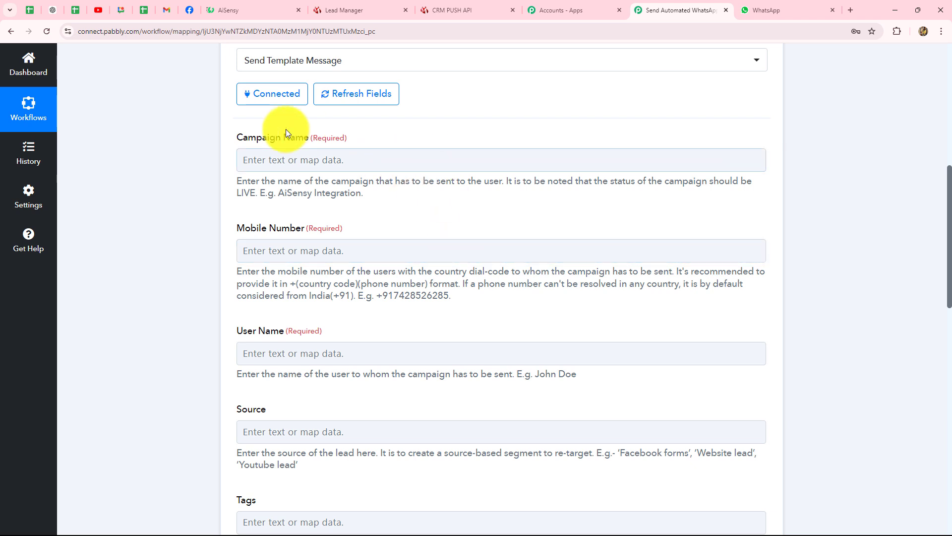
click(237, 10)
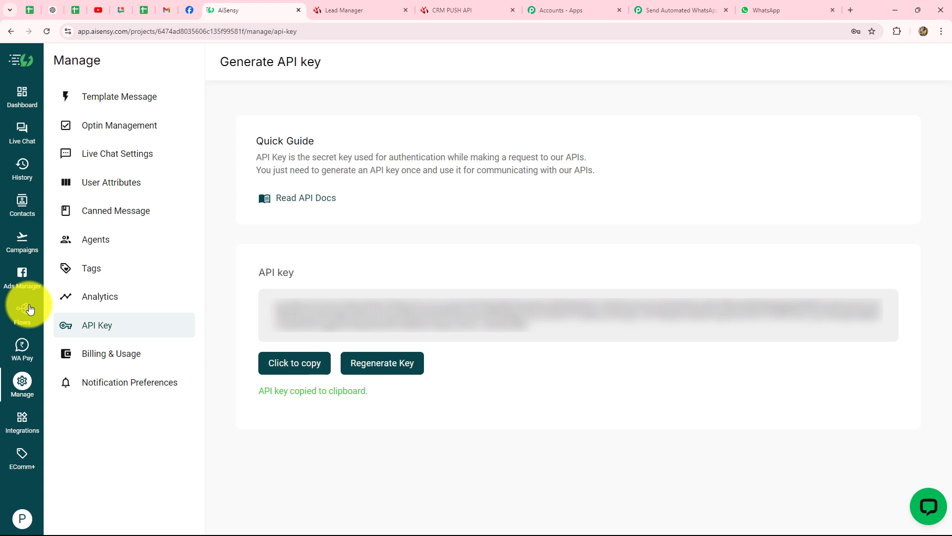
click(21, 248)
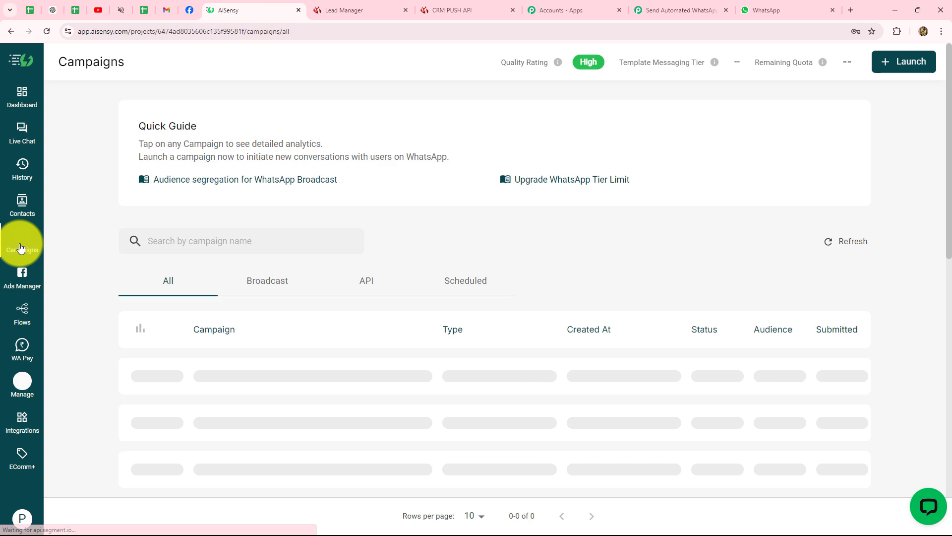
click(902, 64)
click(725, 274)
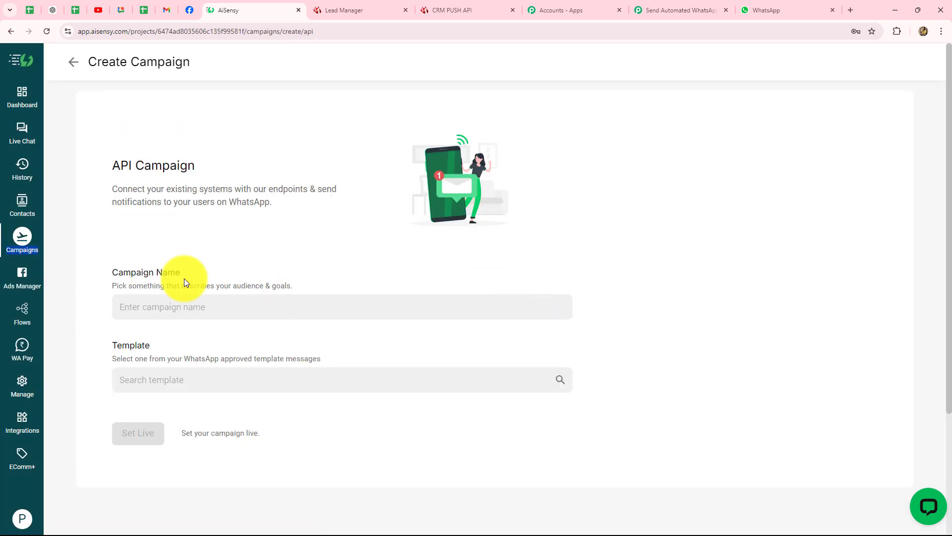
click(191, 308)
key(ctrl+v)
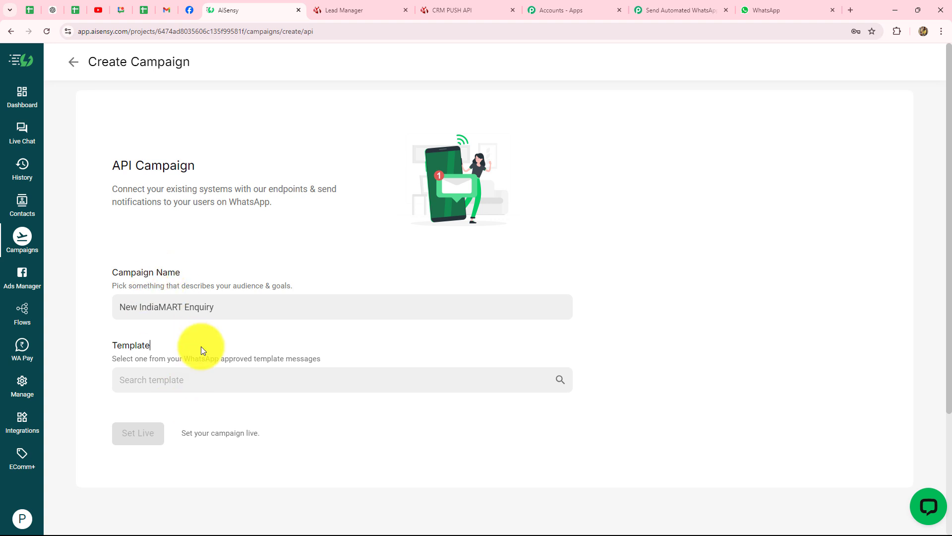
- Set the campaign live with the indiamart_message_template template and open its overview
scroll(207, 334, down, 3)
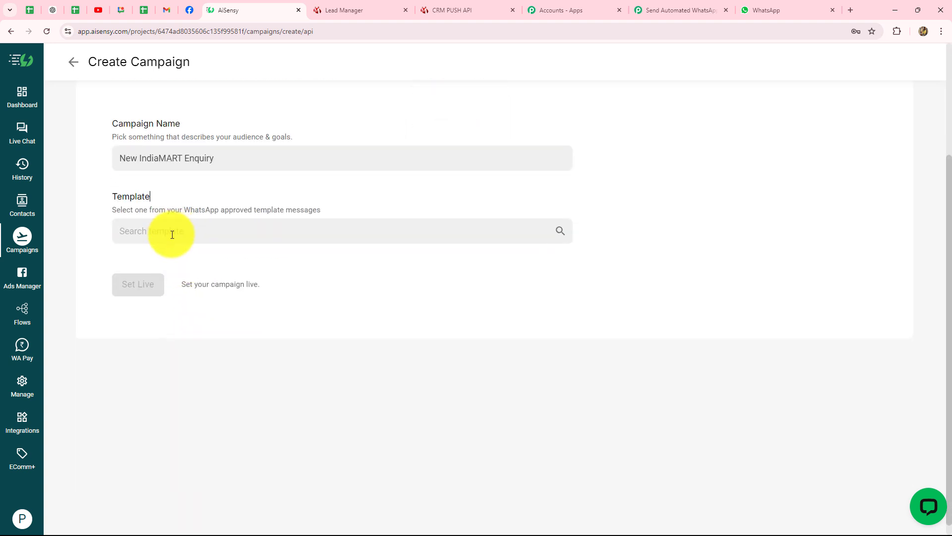
click(172, 235)
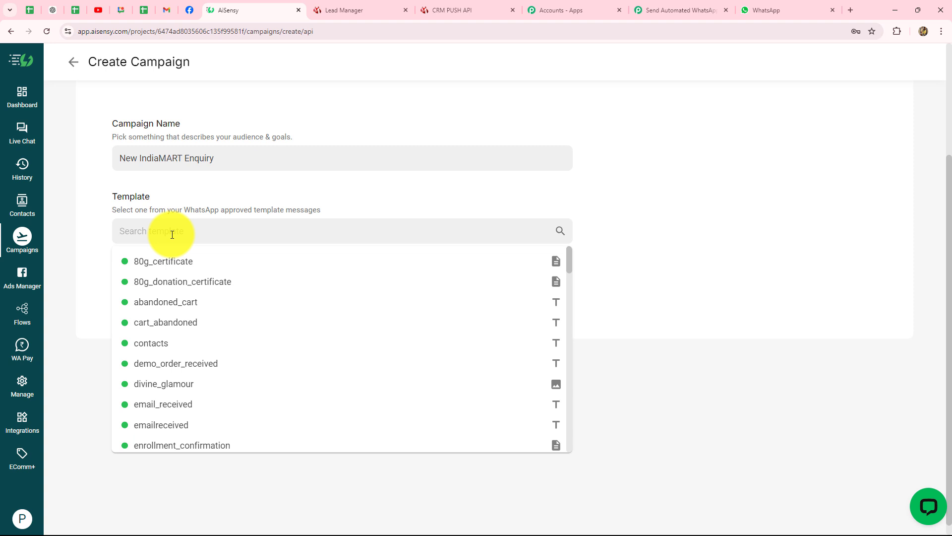
text(in)
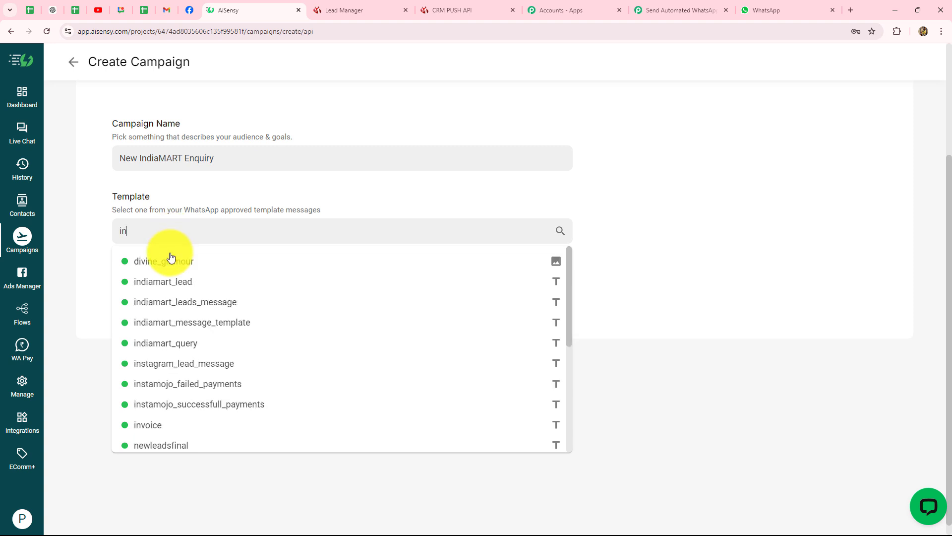
click(195, 323)
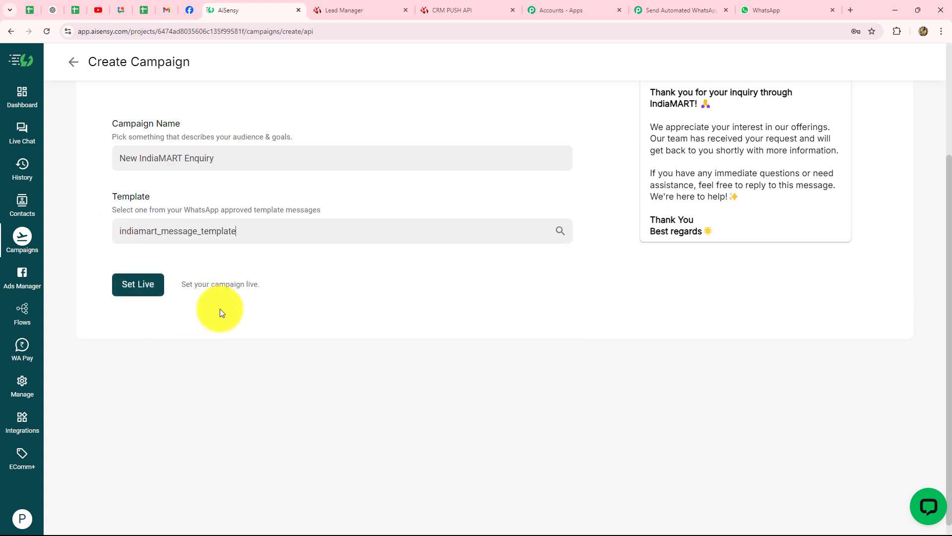
click(129, 289)
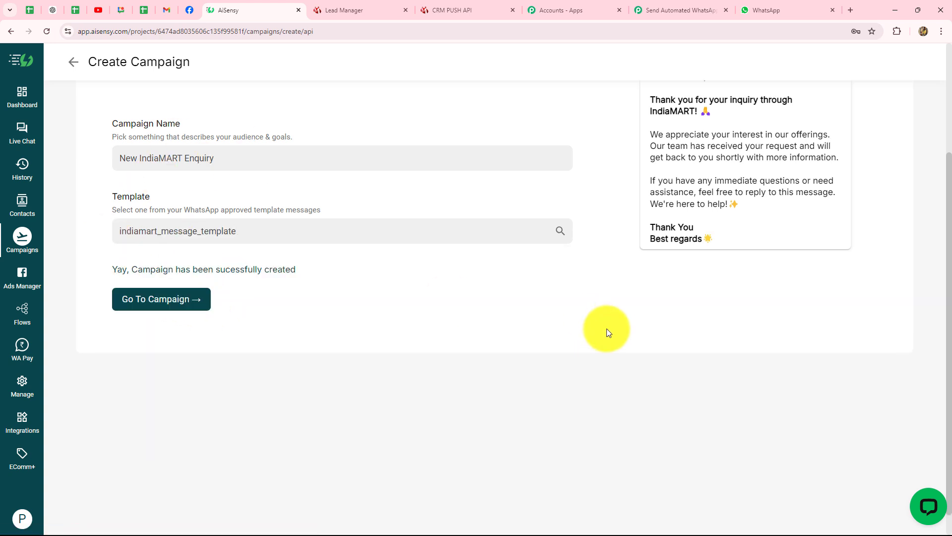
click(180, 300)
scroll(579, 274, down, 10)
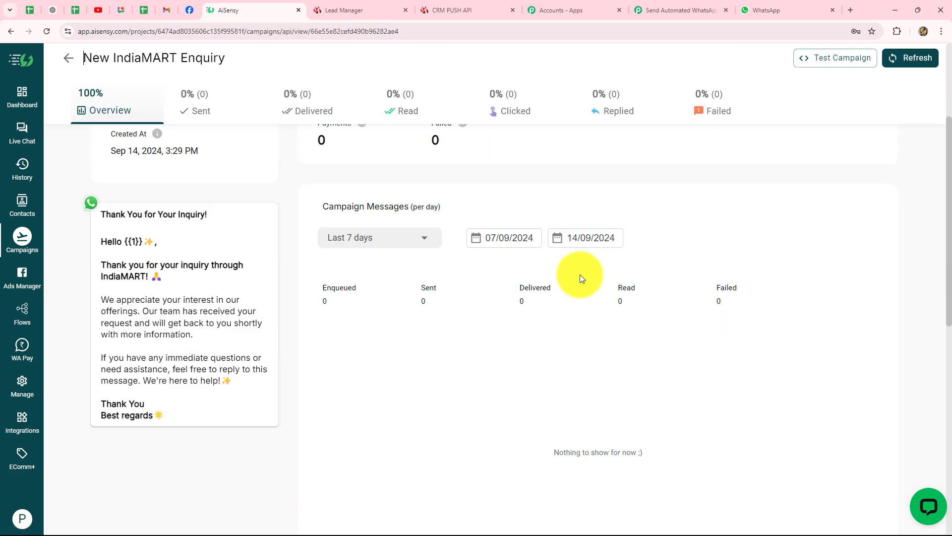
- Copy the campaign name "New IndiaMART Enquiry" from AiSensy and paste it as the Campaign Name in the Pabbly Connect action
scroll(580, 275, up, 10)
scroll(284, 379, down, 5)
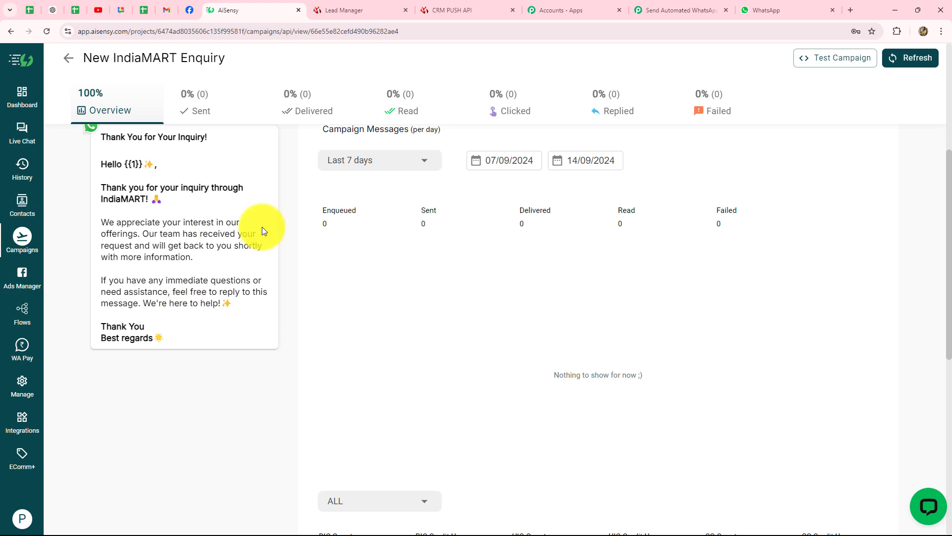
drag(85, 58, 228, 56)
key(ctrl+c)
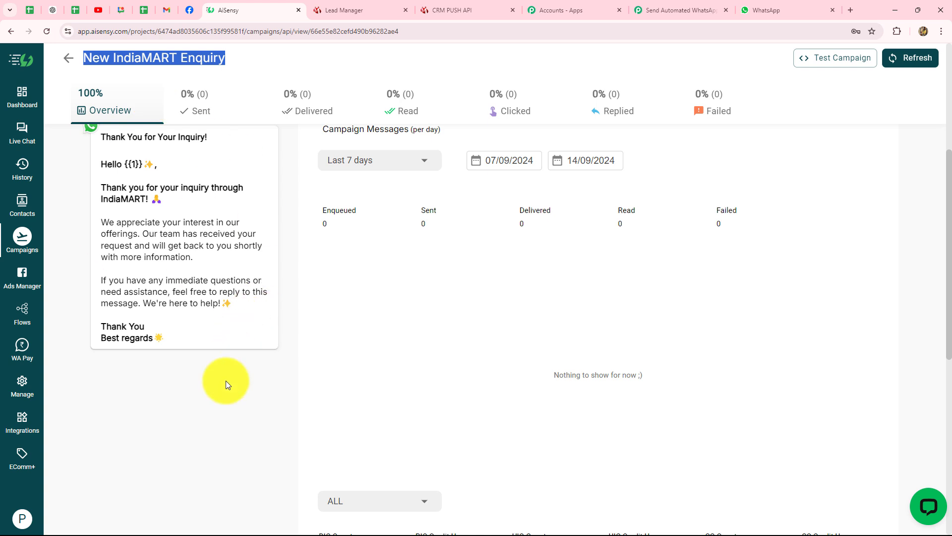
click(676, 10)
click(243, 159)
key(ctrl+v)
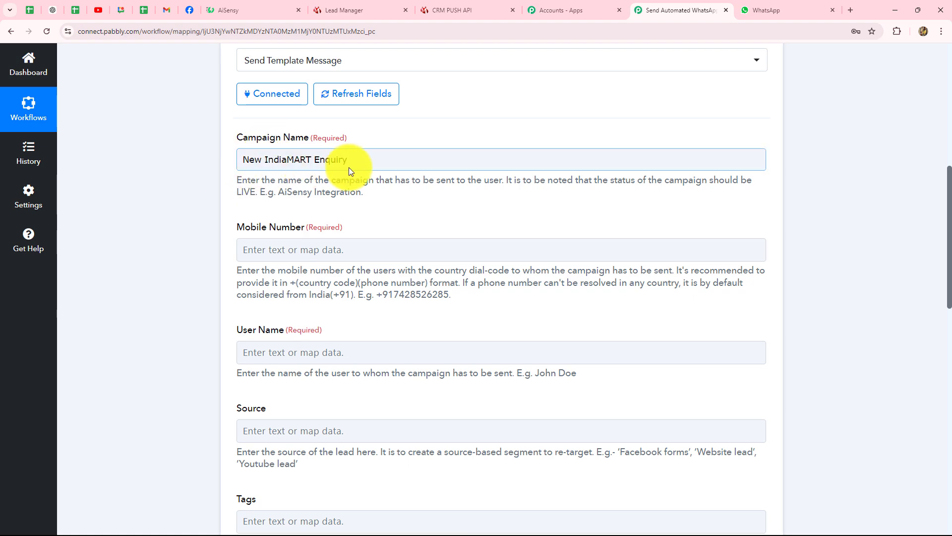
- Map the Mobile Number field to the IndiaMART lead's RESPONSE SENDER MOBILE value
scroll(211, 244, down, 3)
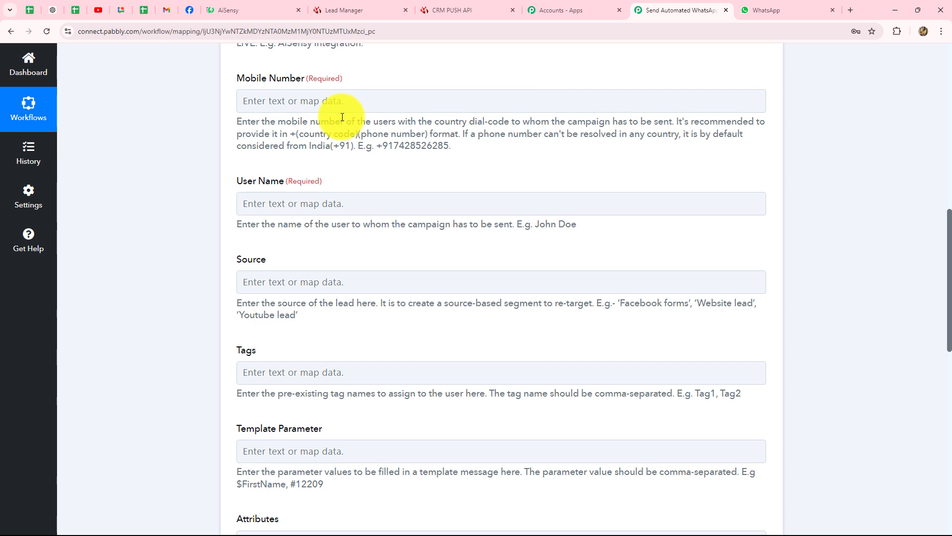
click(341, 102)
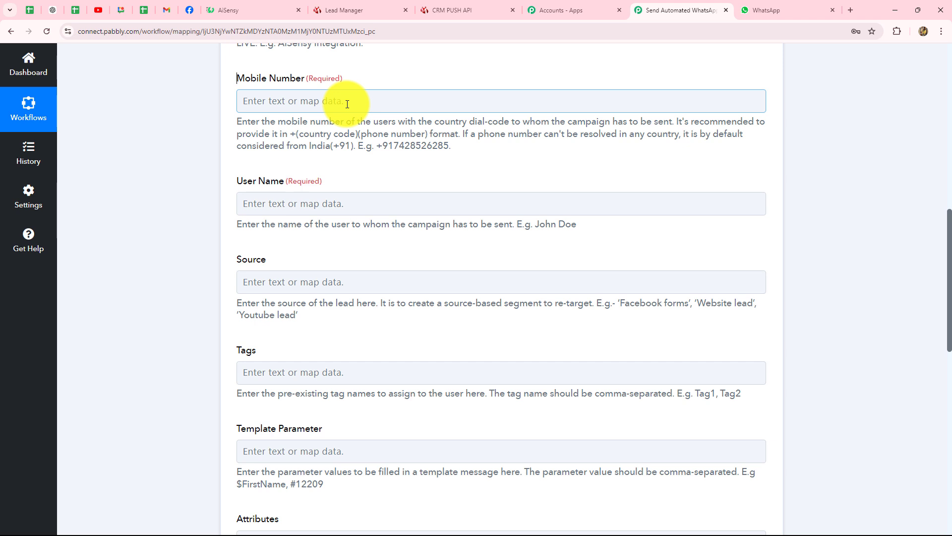
click(347, 104)
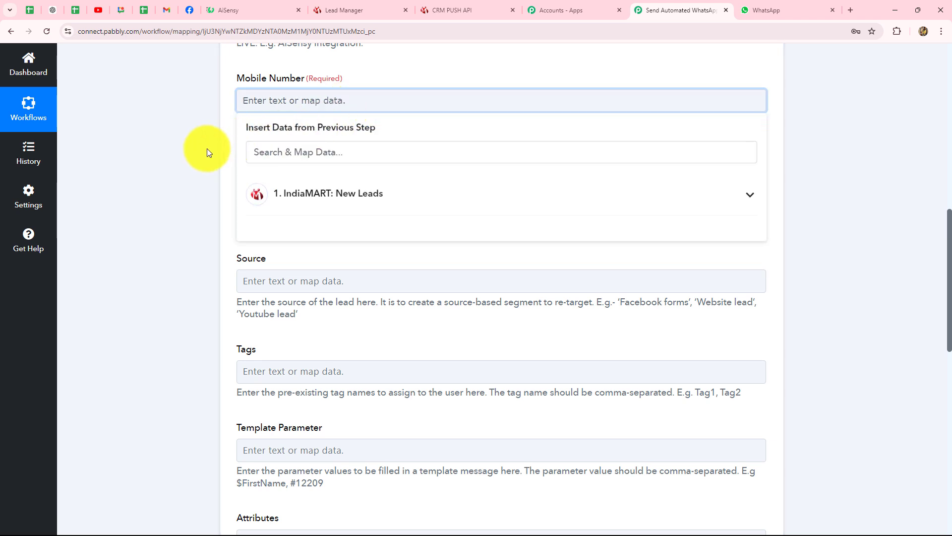
click(304, 152)
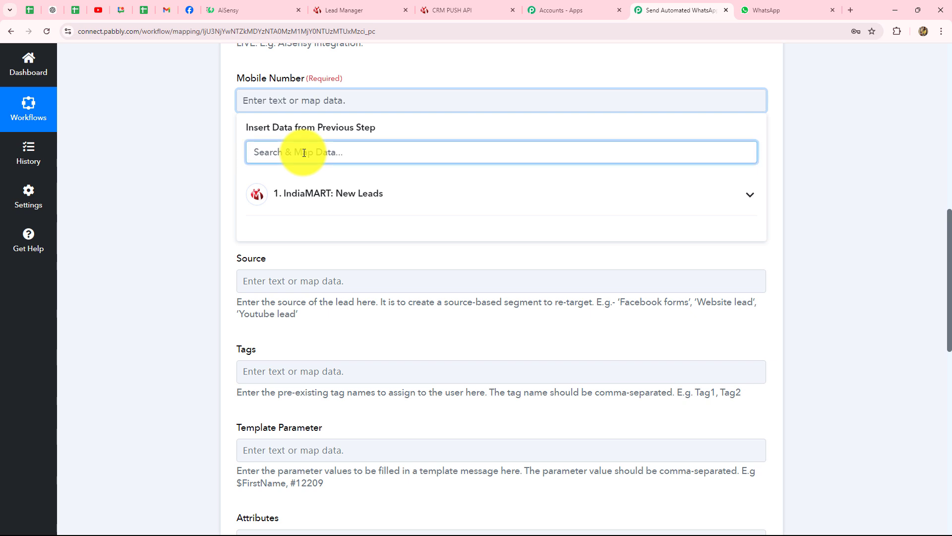
text(mo)
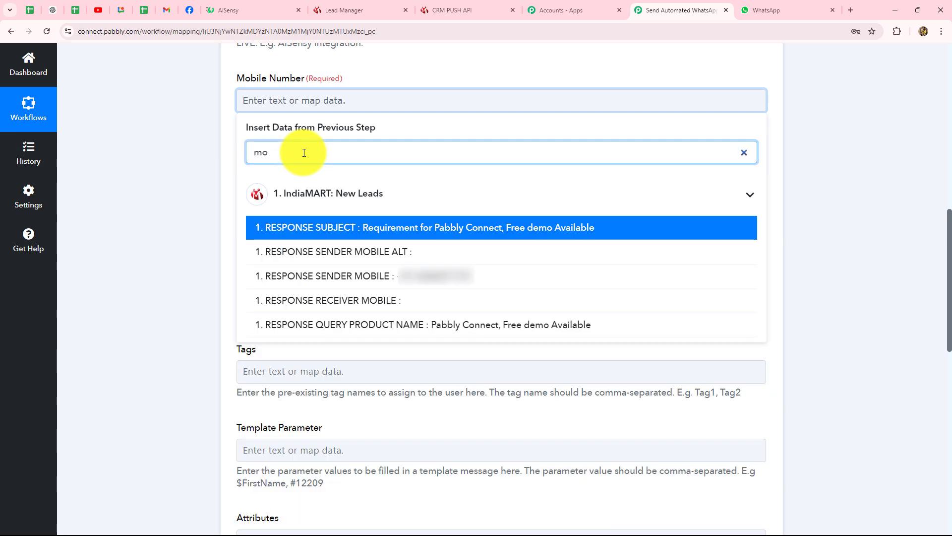
click(431, 272)
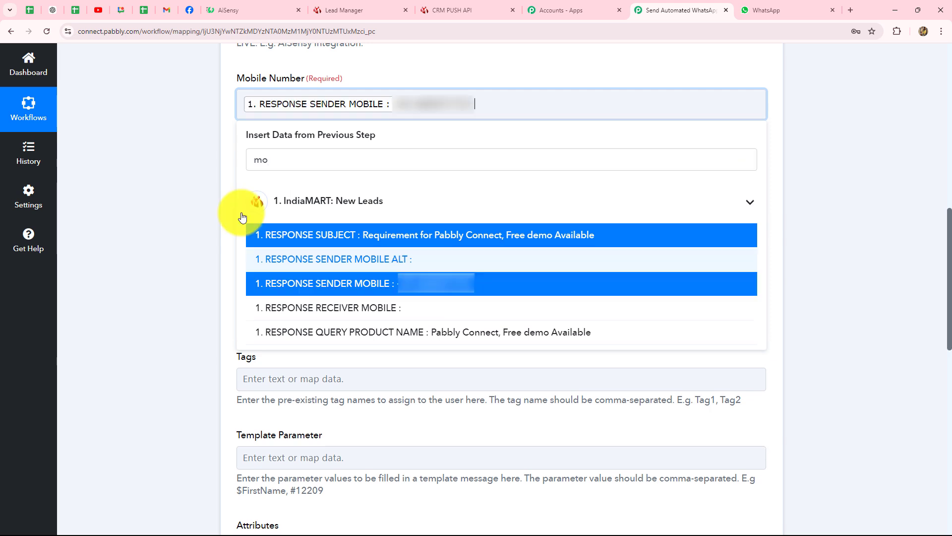
click(419, 63)
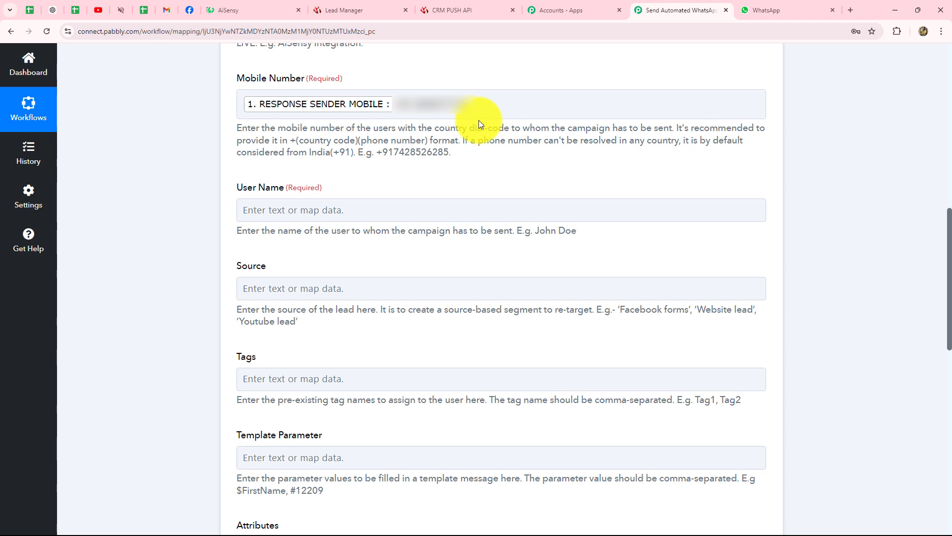
- Map the User Name field to the IndiaMART lead's RESPONSE SENDER NAME value
scroll(478, 120, down, 2)
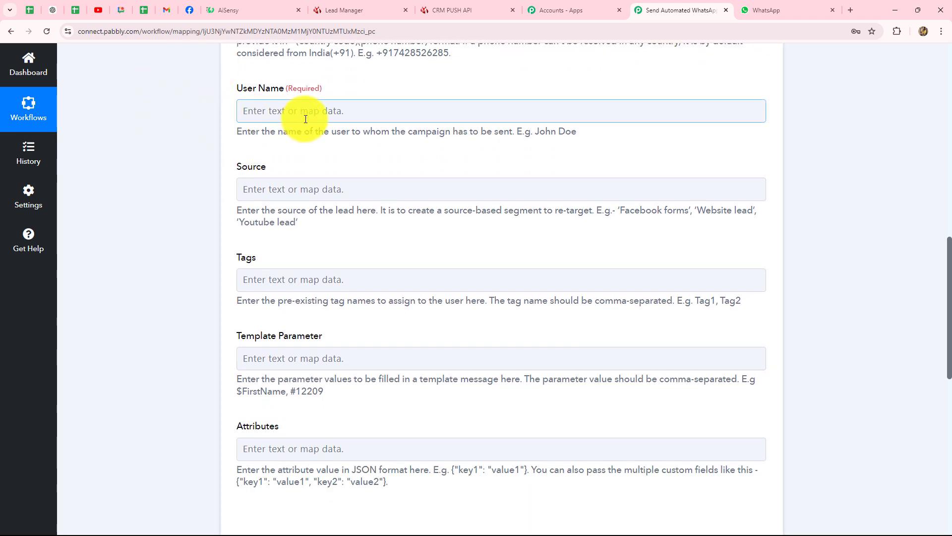
click(257, 111)
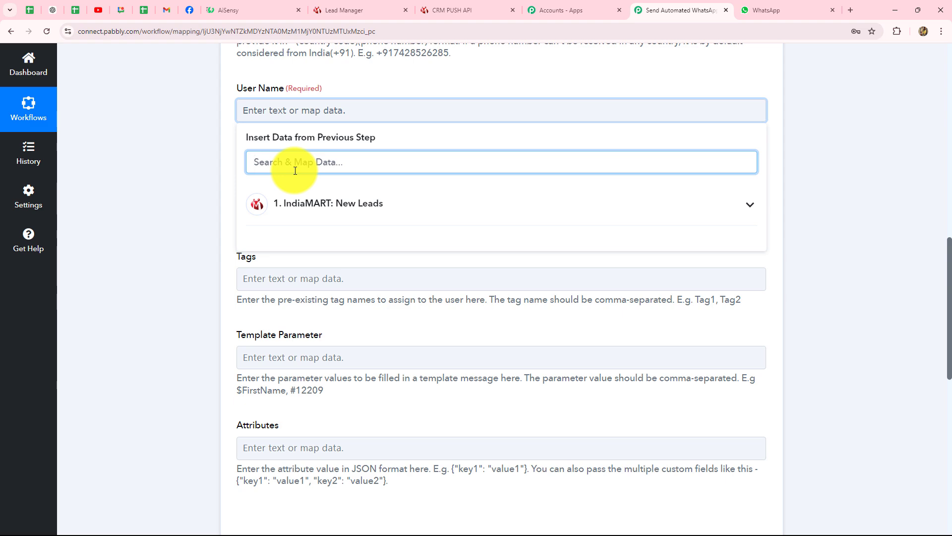
text(name)
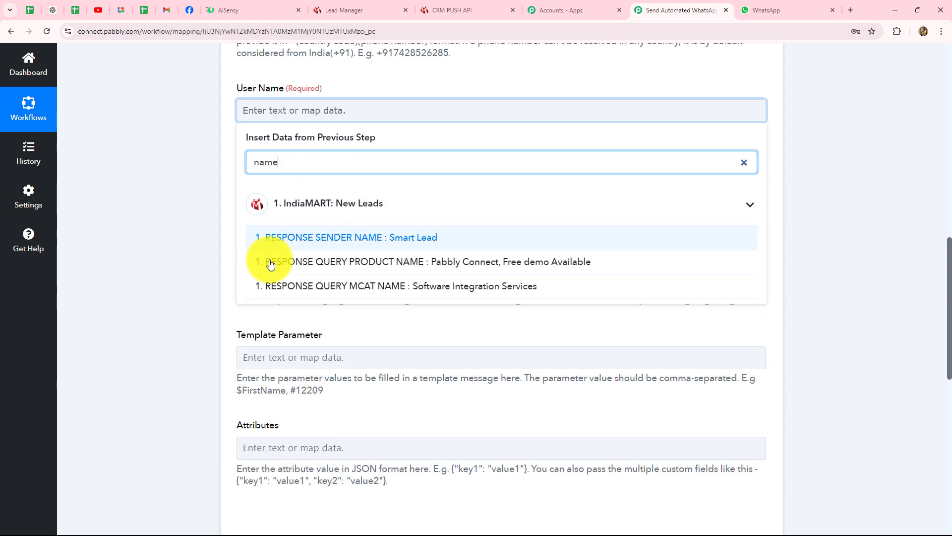
click(418, 241)
click(891, 185)
- Set the lead Source of the template message to "IndiaMART"
scroll(451, 117, down, 2)
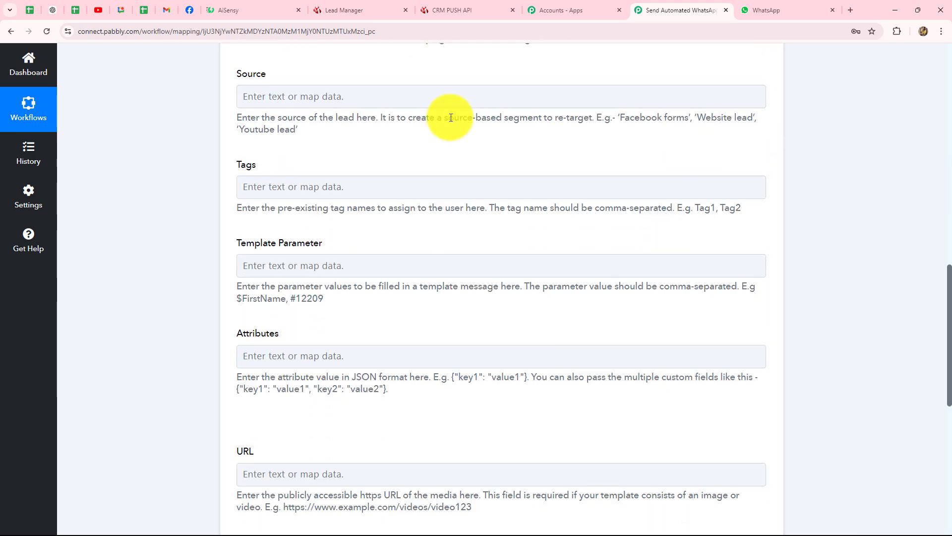
click(420, 88)
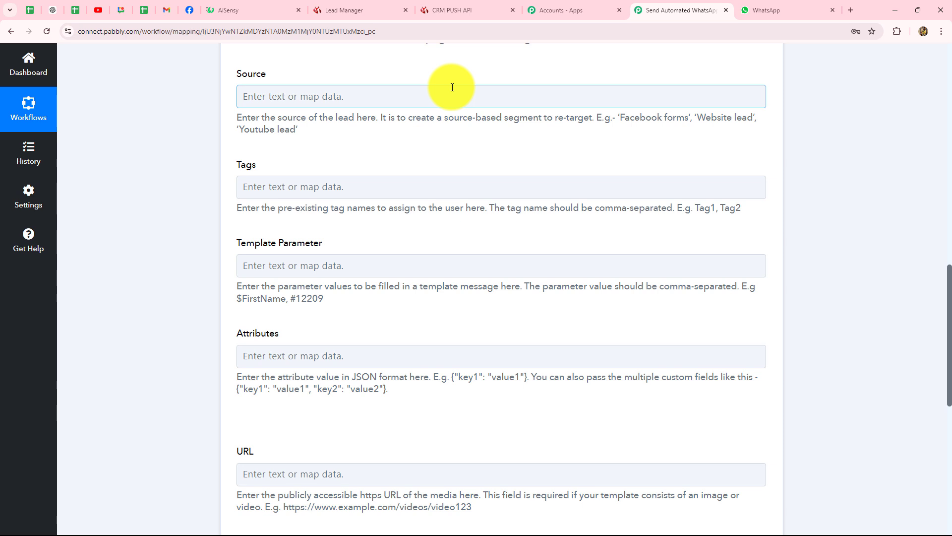
click(254, 94)
key(Caps_Lock)
text(I)
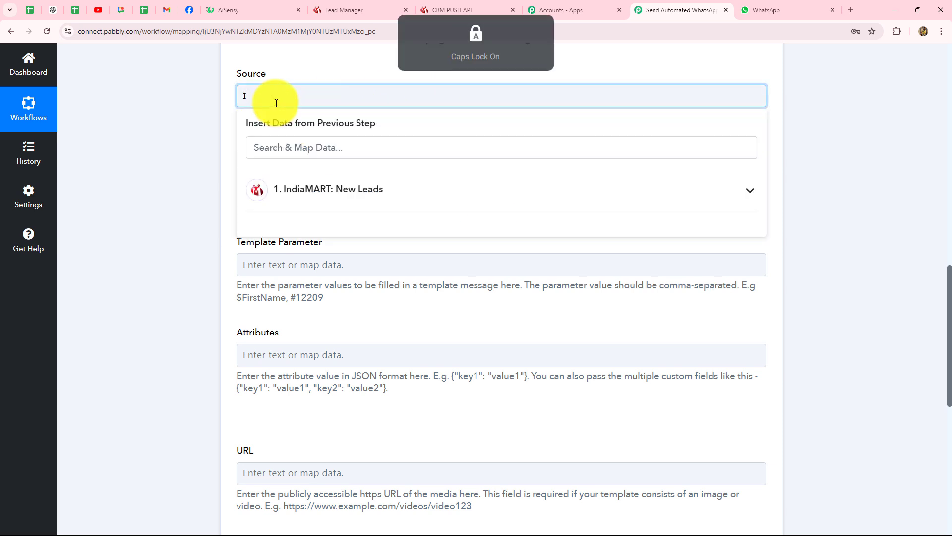
text(ndiaMART)
key(Caps_Lock)
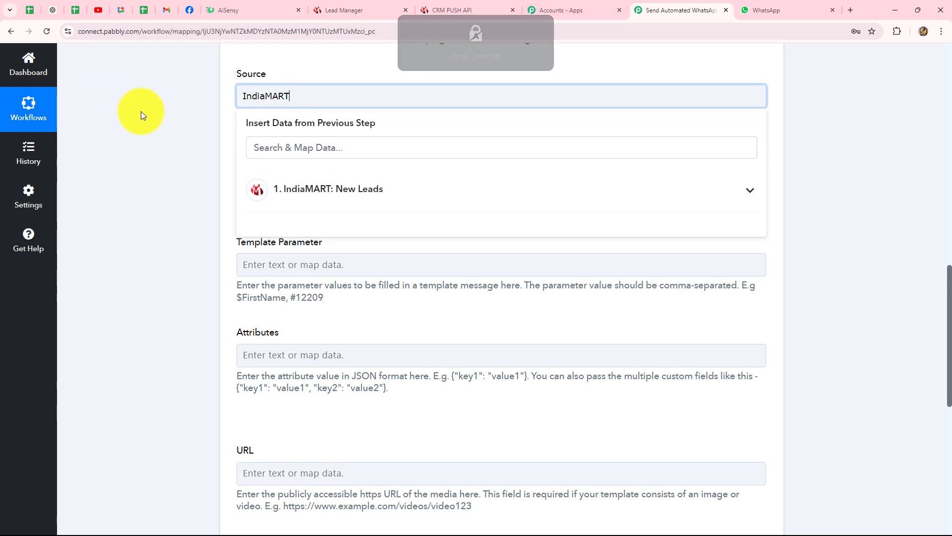
click(141, 111)
scroll(140, 111, up, 3)
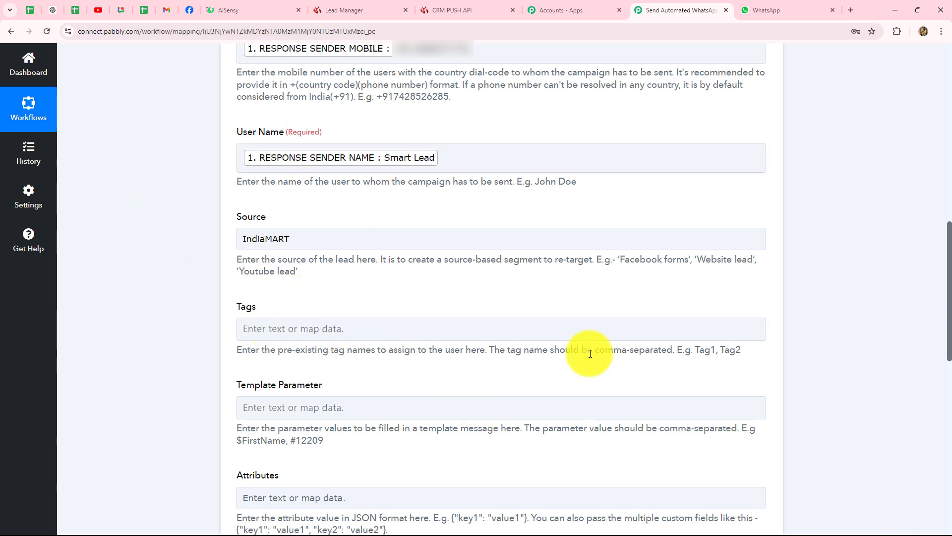
- Switch to AiSensy, check the variable placeholder in the indiamart_message_template greeting, and return to Pabbly Connect
click(372, 406)
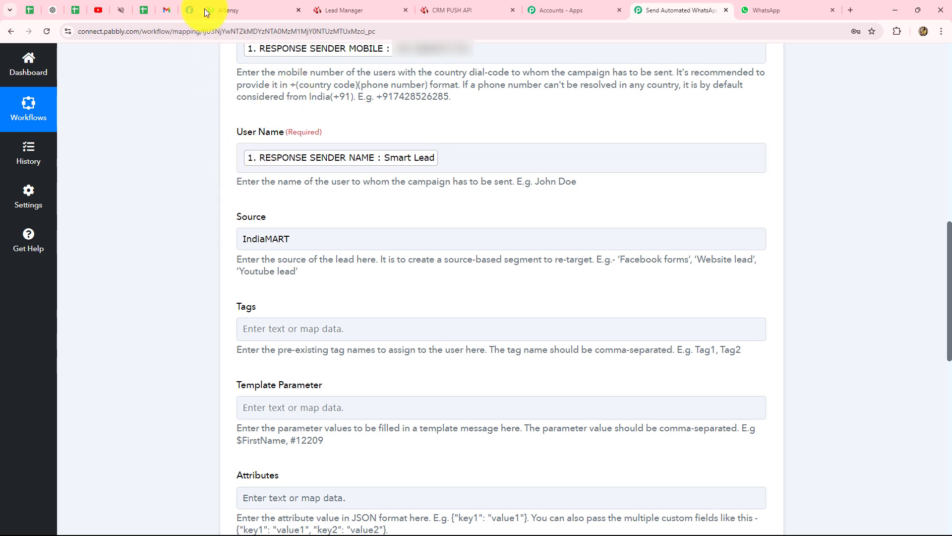
click(226, 10)
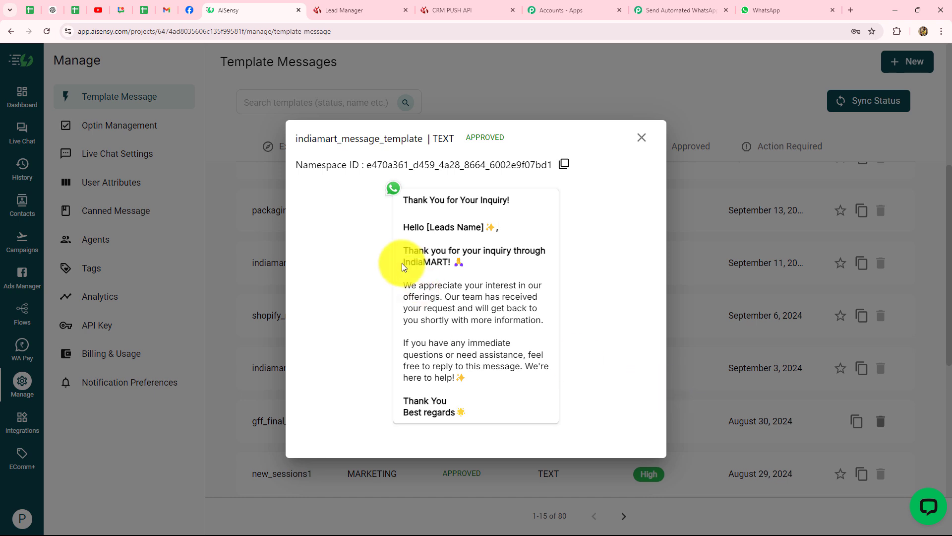
drag(426, 229, 483, 227)
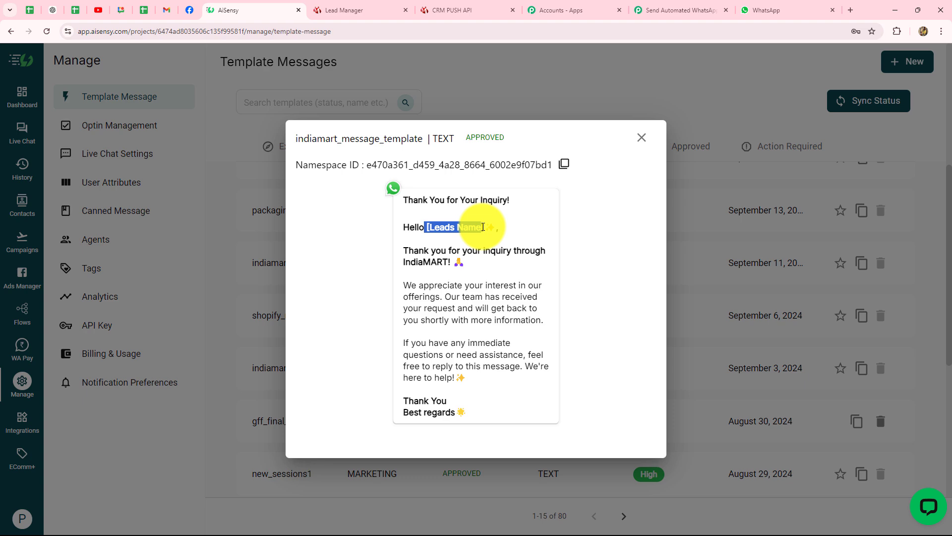
click(684, 9)
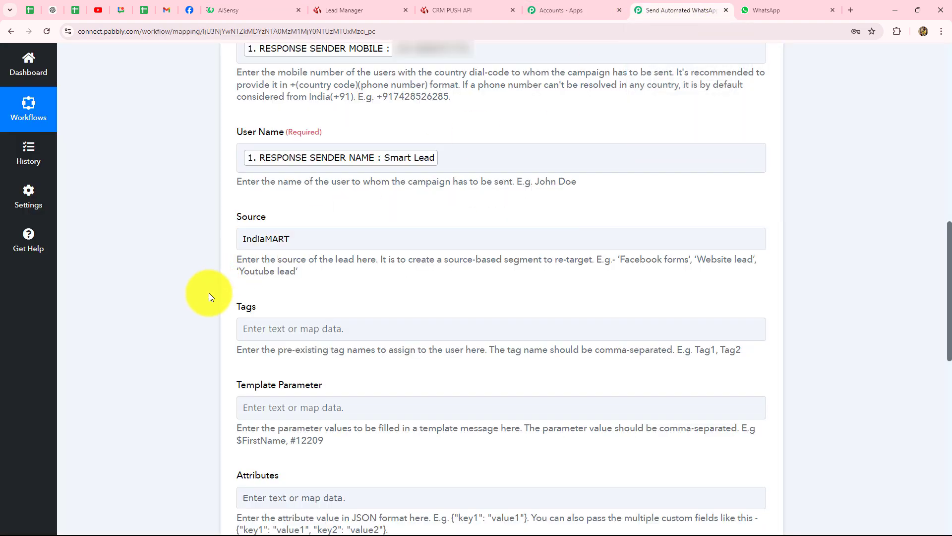
- Map the Template Parameter field to the IndiaMART lead's RESPONSE SENDER NAME value
scroll(210, 292, down, 1)
scroll(209, 293, down, 3)
click(442, 258)
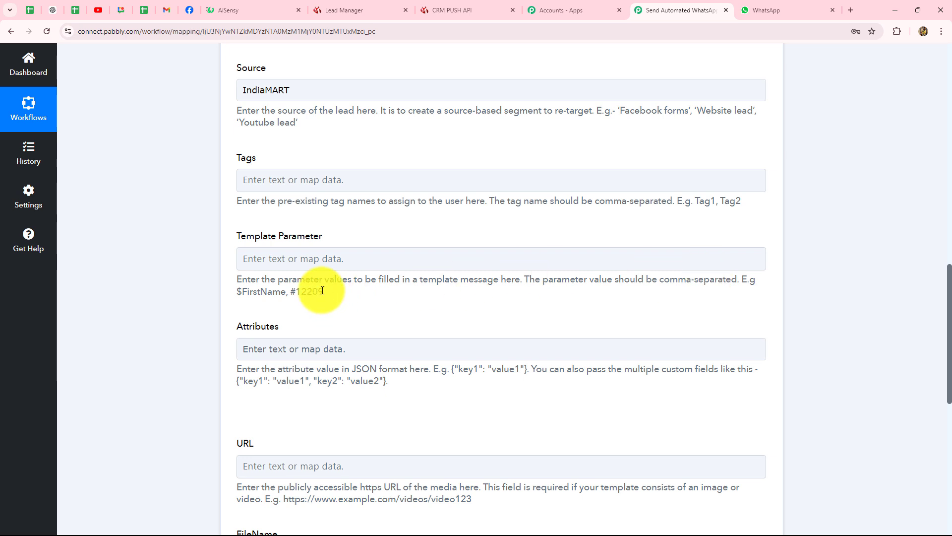
click(323, 258)
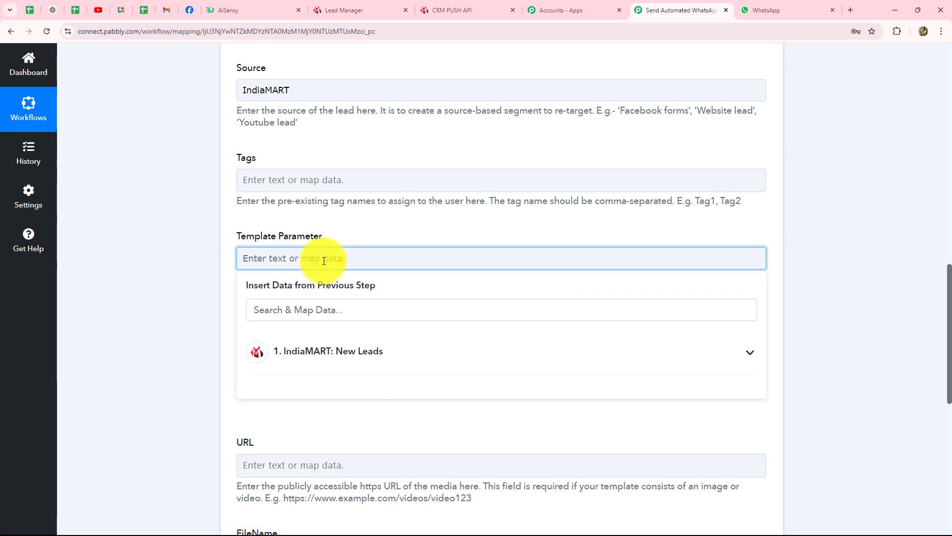
scroll(324, 261, down, 1)
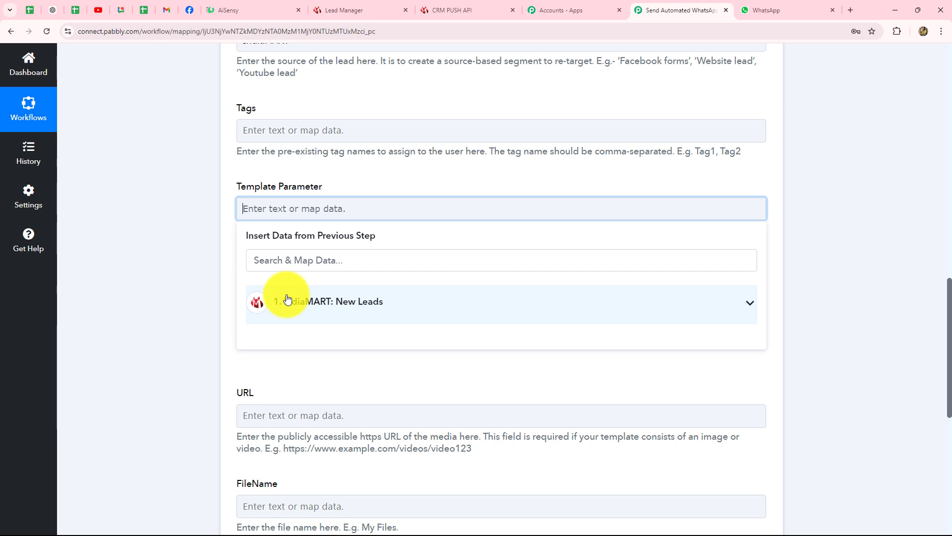
click(289, 265)
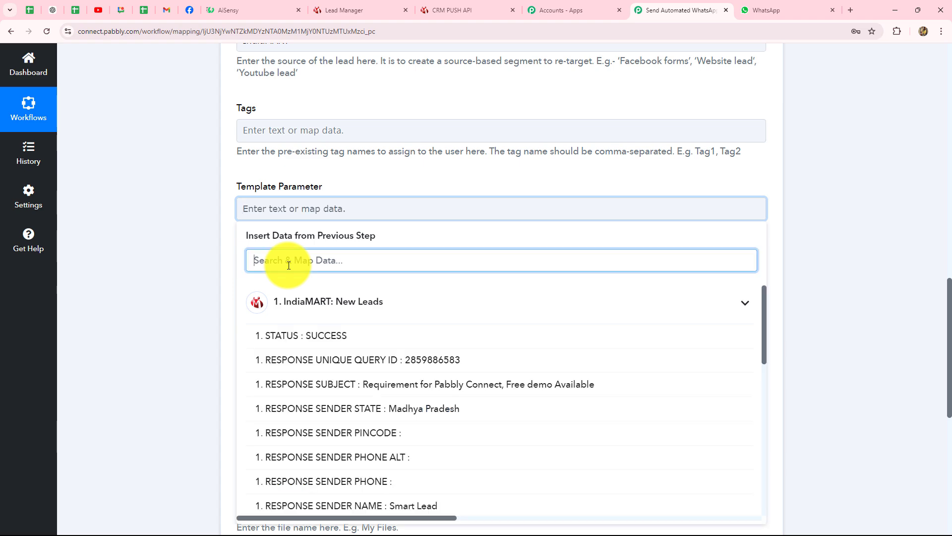
text(name)
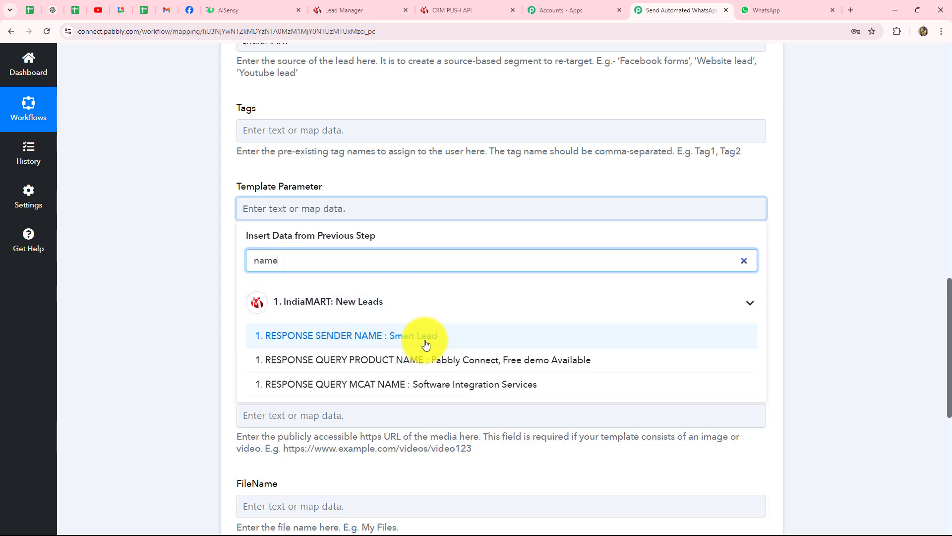
click(425, 344)
click(183, 305)
- Save the WhatsApp by AiSensy action with a test request and highlight the submitted message ID in the response
scroll(183, 305, down, 10)
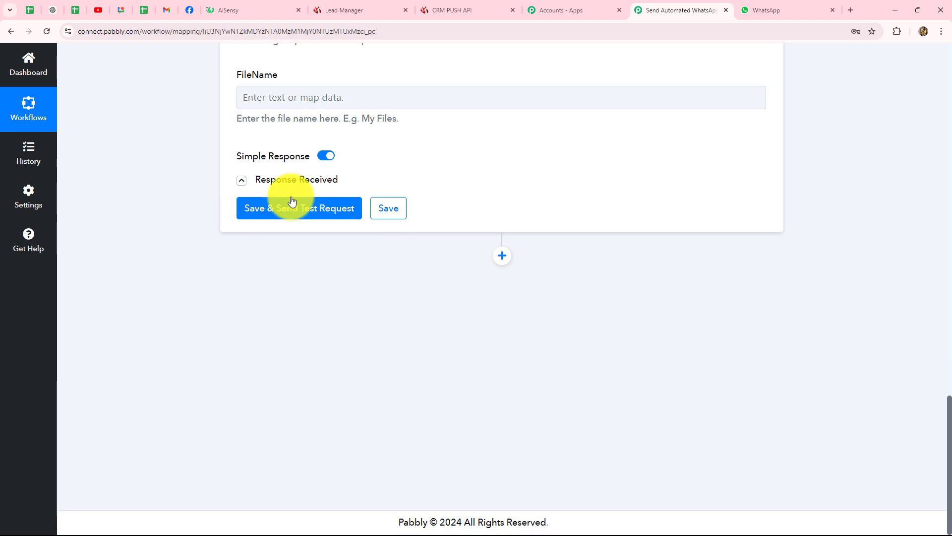
click(292, 201)
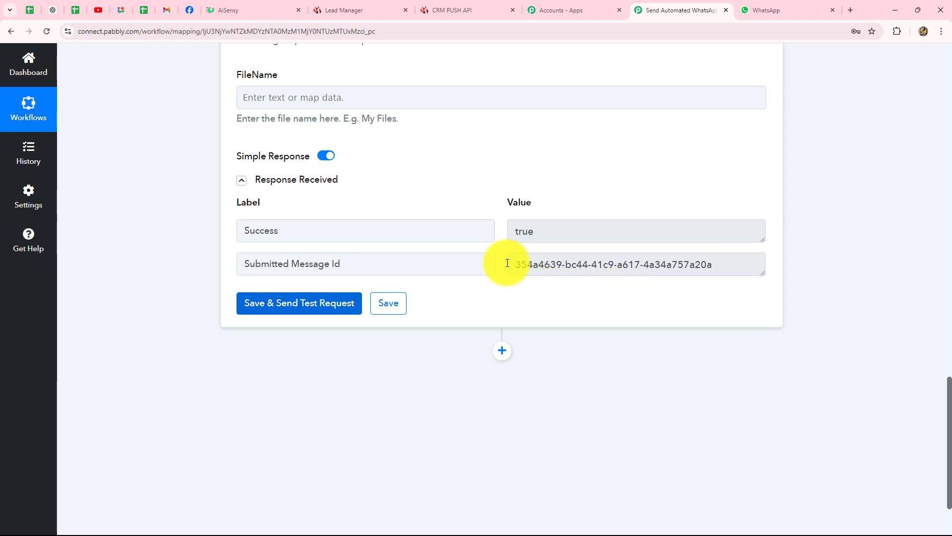
drag(508, 265, 749, 282)
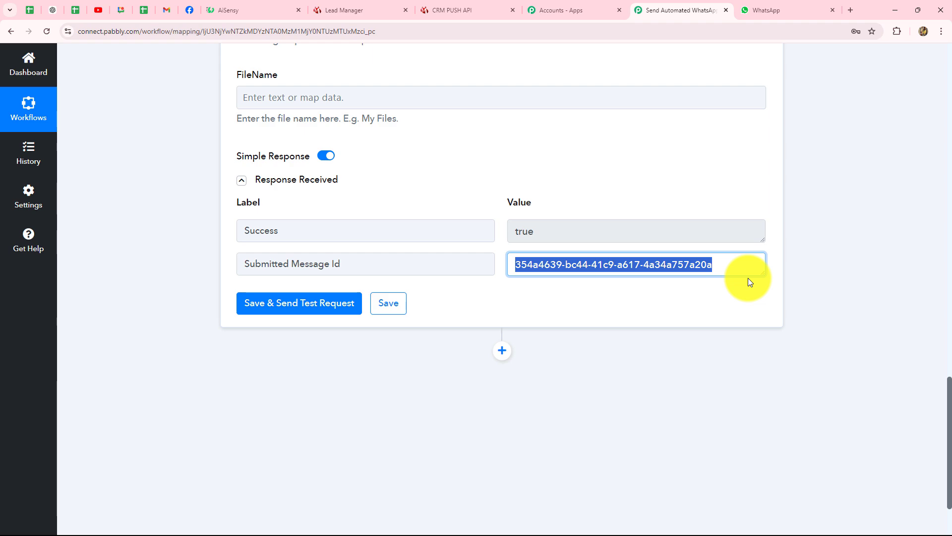
- Switch to WhatsApp and check the test message in the AiSensy chat, including the lead's name in the greeting
key(ctrl+Tab)
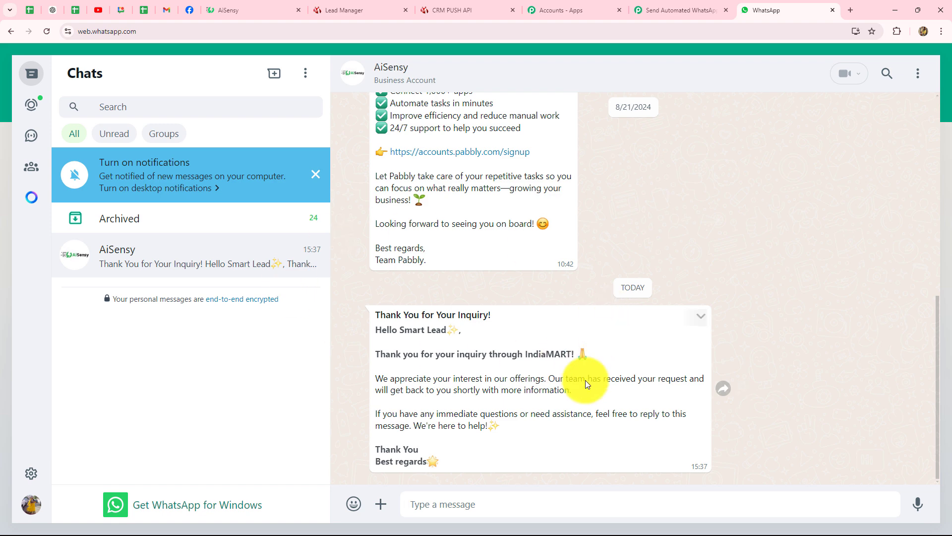
drag(400, 330, 448, 331)
click(417, 340)
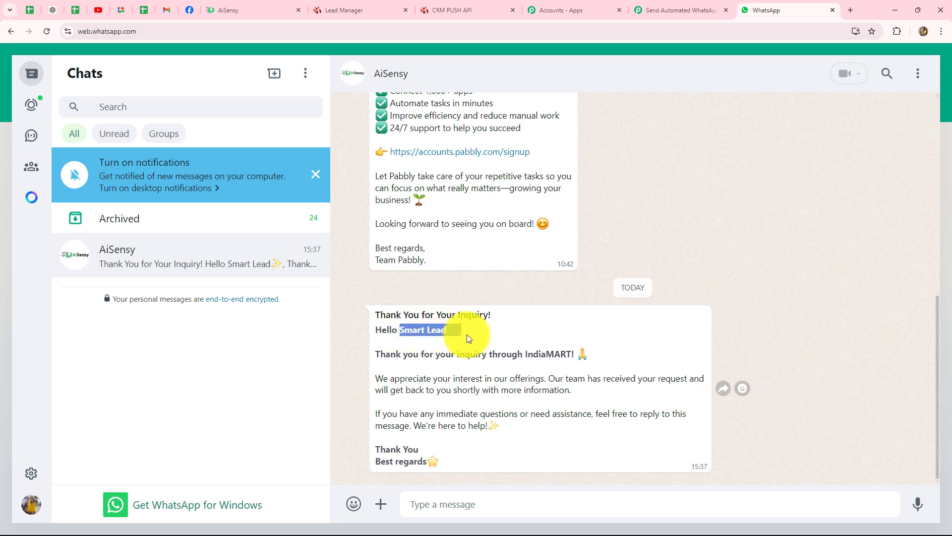
click(408, 368)
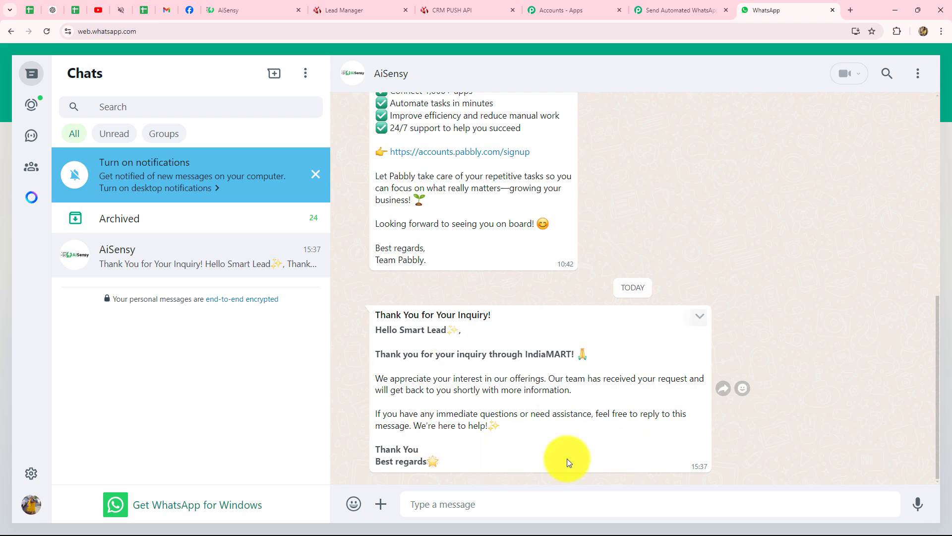
- Return to the Pabbly Connect workflow and collapse the WhatsApp by AiSensy action
click(680, 10)
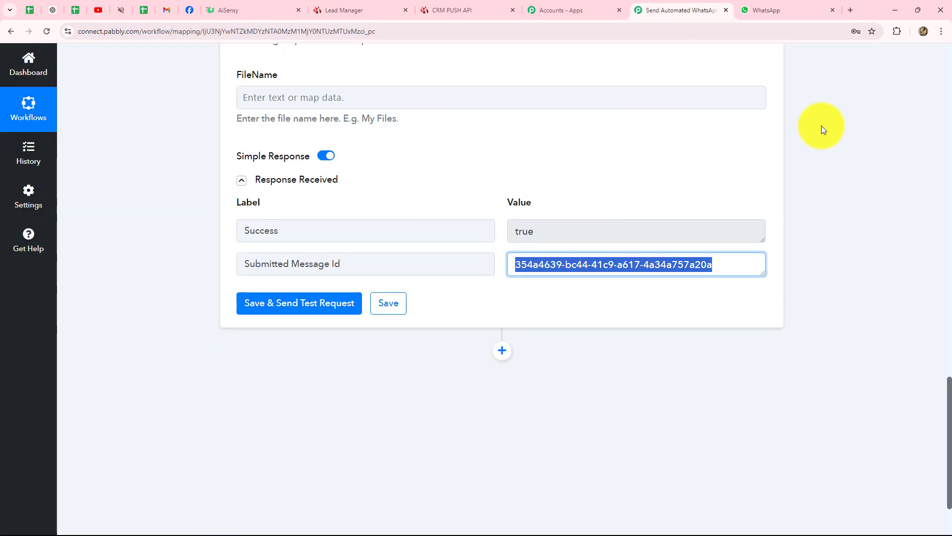
scroll(942, 243, up, 8)
scroll(937, 238, up, 15)
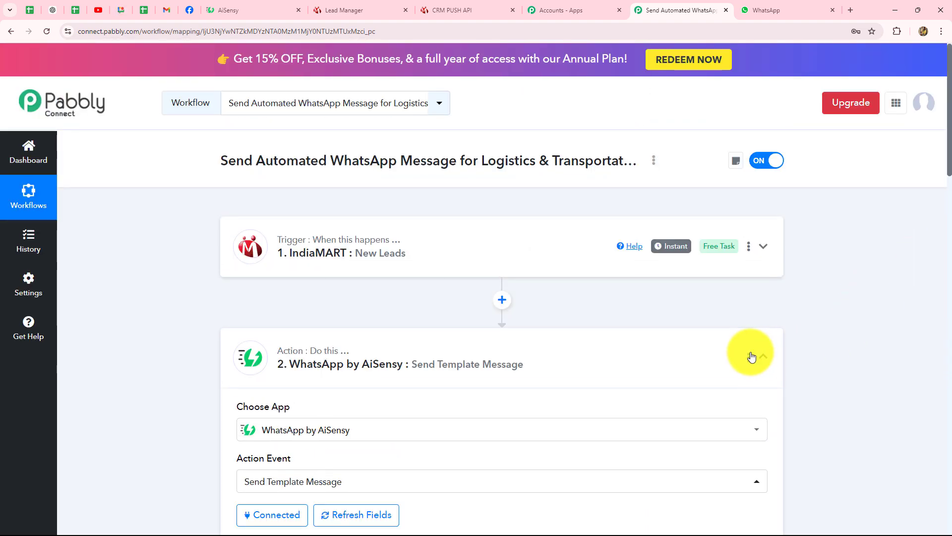
click(753, 356)
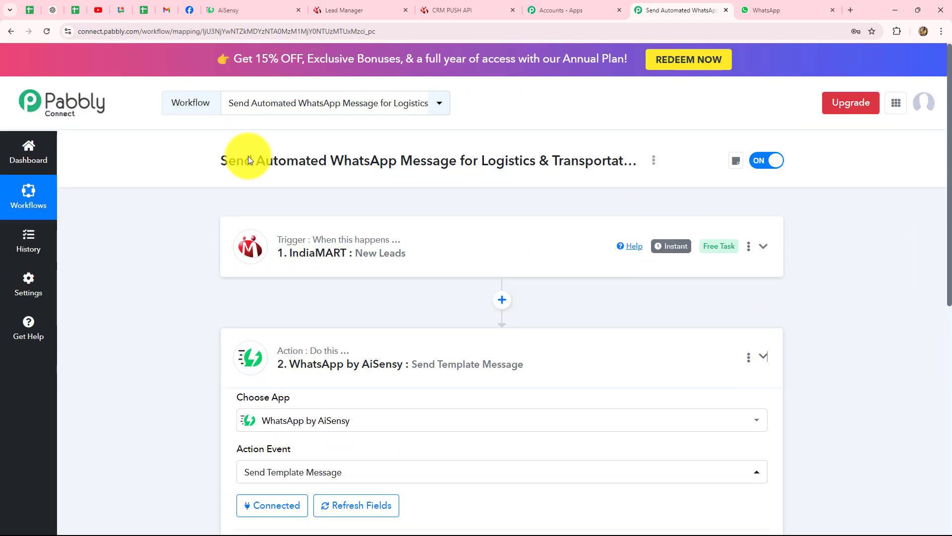